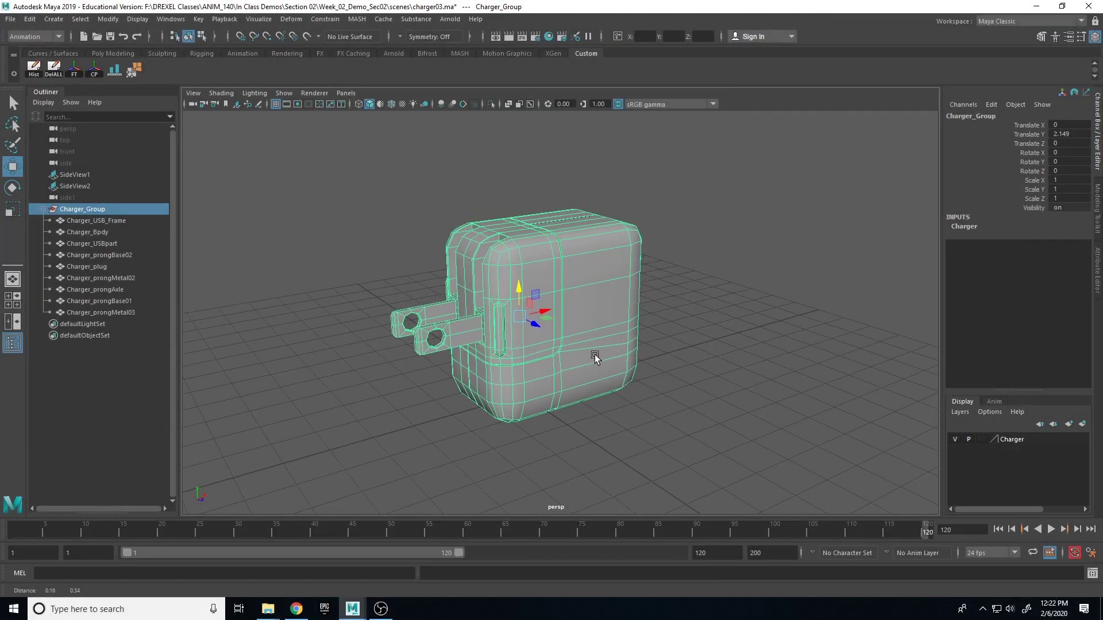
# Step: Collapse the Charger_Group hierarchy in the Outliner and frame the charger in the perspective view
pyautogui.keyDown('alt'); pyautogui.moveTo(595, 358); pyautogui.dragTo(591, 373); pyautogui.keyUp('alt')
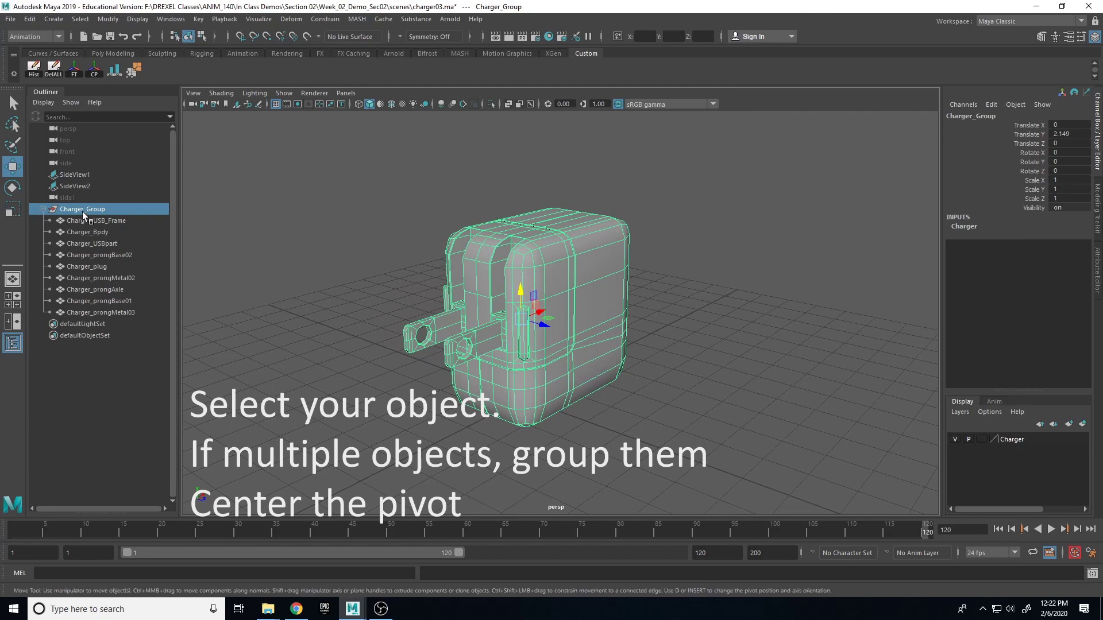
pyautogui.click(44, 210)
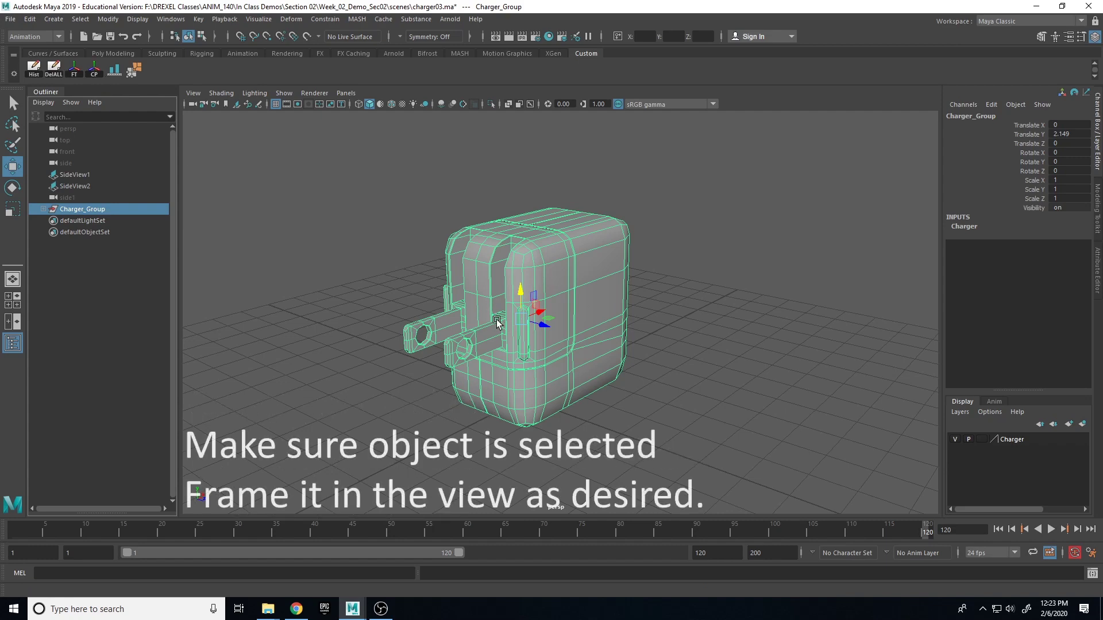
pyautogui.keyDown('alt'); pyautogui.moveTo(549, 353); pyautogui.dragTo(605, 355, button='middle'); pyautogui.keyUp('alt')
pyautogui.moveTo(605, 355)
pyautogui.keyDown('alt'); pyautogui.mouseDown()
pyautogui.moveTo(524, 352)
pyautogui.moveTo(568, 344)
pyautogui.mouseUp(); pyautogui.keyUp('alt')
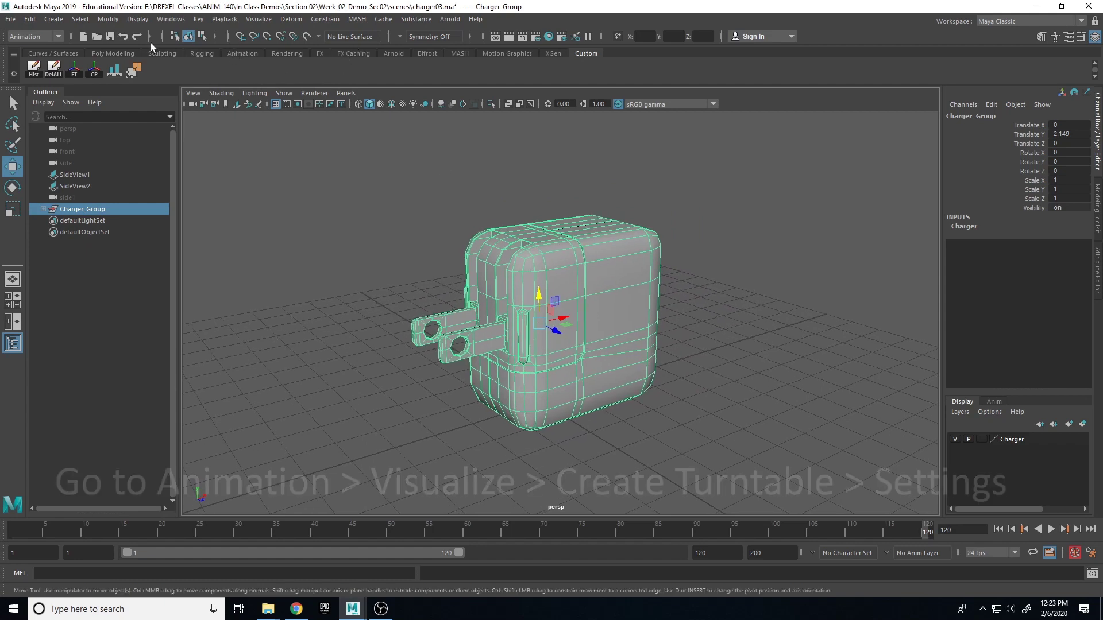
pyautogui.click(30, 37)
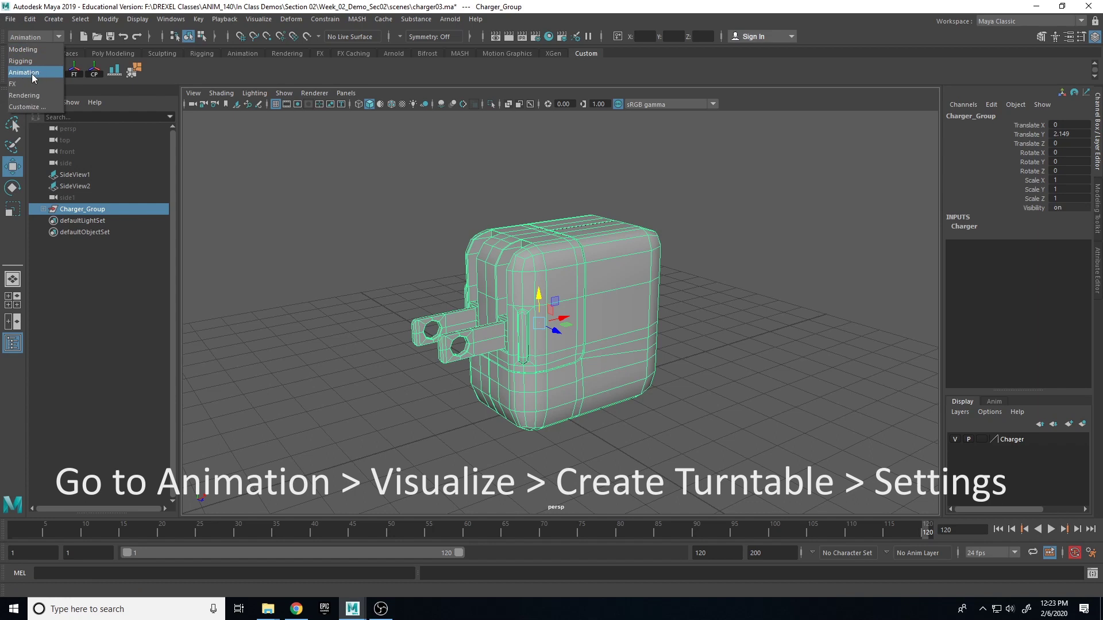
# Step: Open the Visualize > Create Turntable options, using 120 frames and a clockwise direction
pyautogui.click(254, 21)
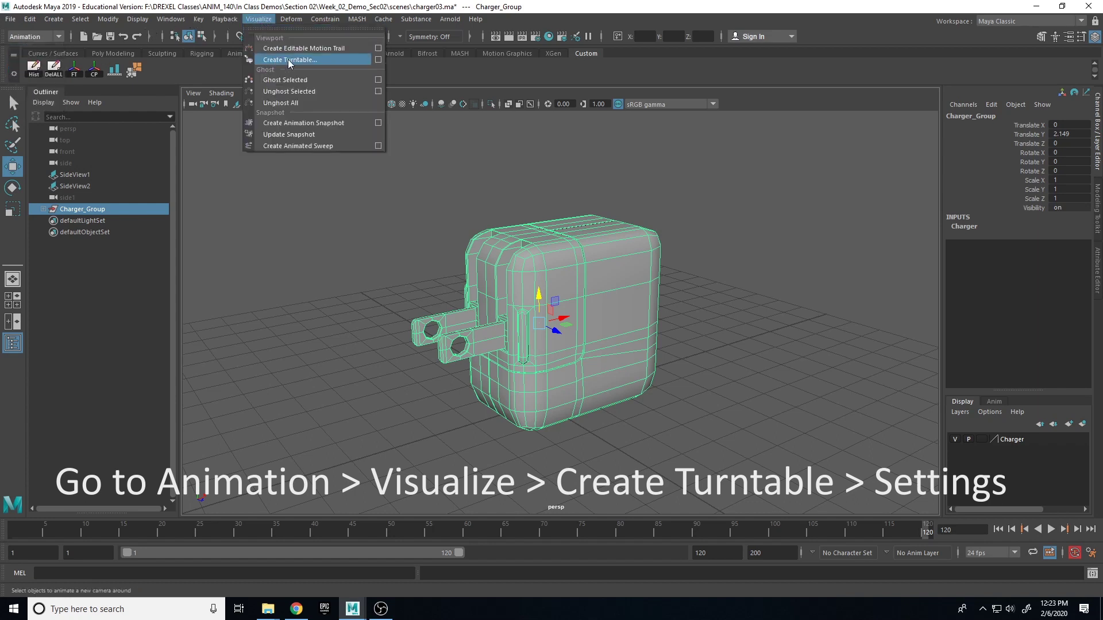
pyautogui.click(376, 61)
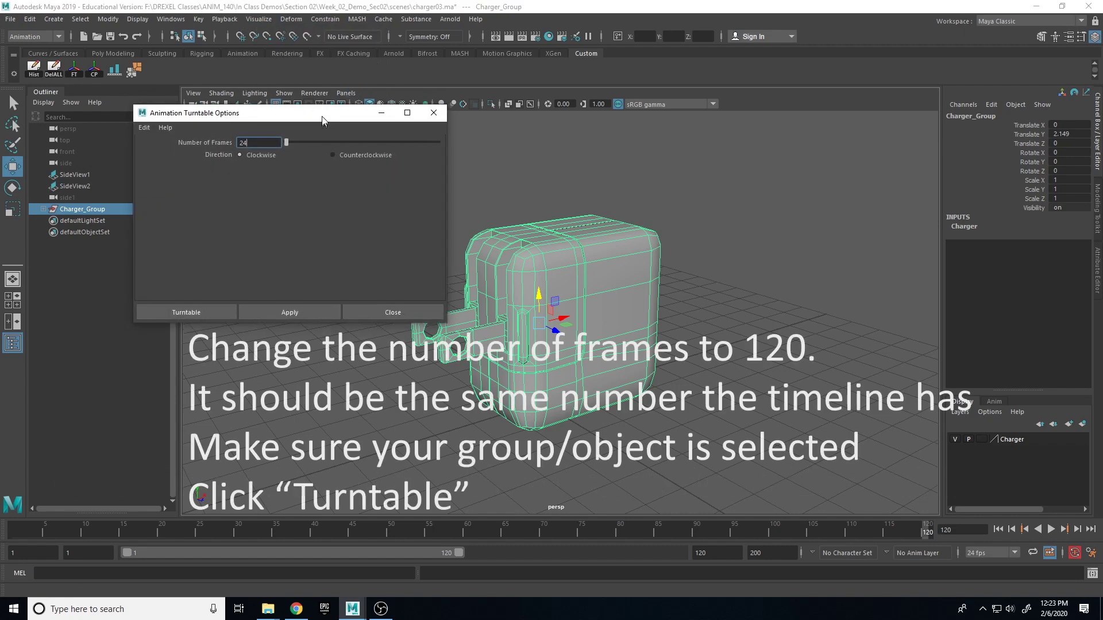
pyautogui.moveTo(321, 117); pyautogui.dragTo(313, 104)
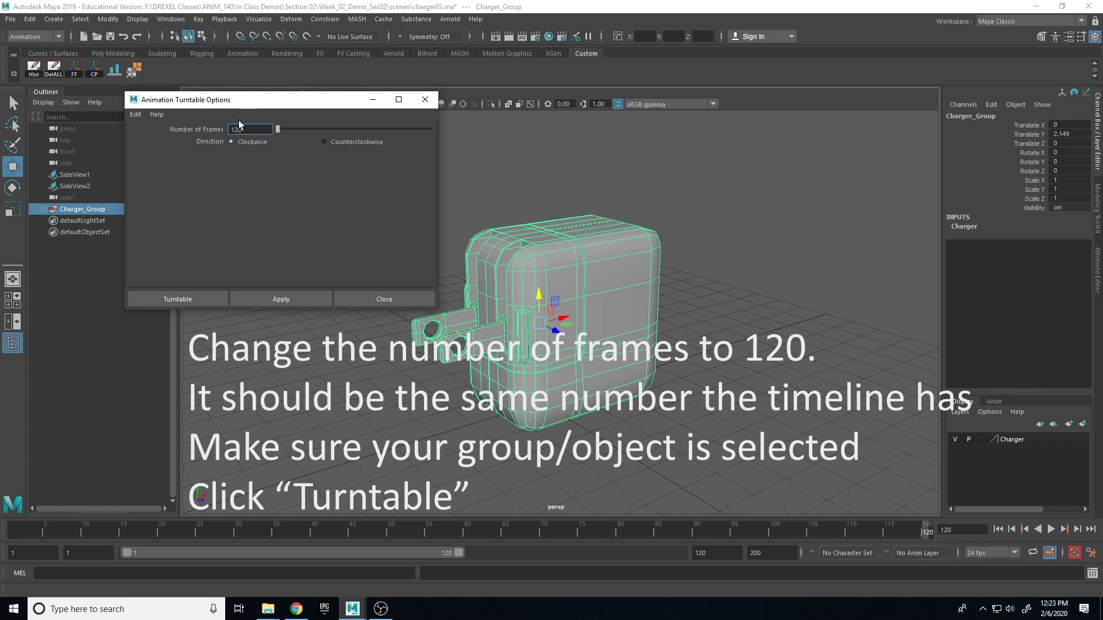
# Step: Create the turntable camera around the charger and select the new group1 in the Outliner
pyautogui.click(177, 299)
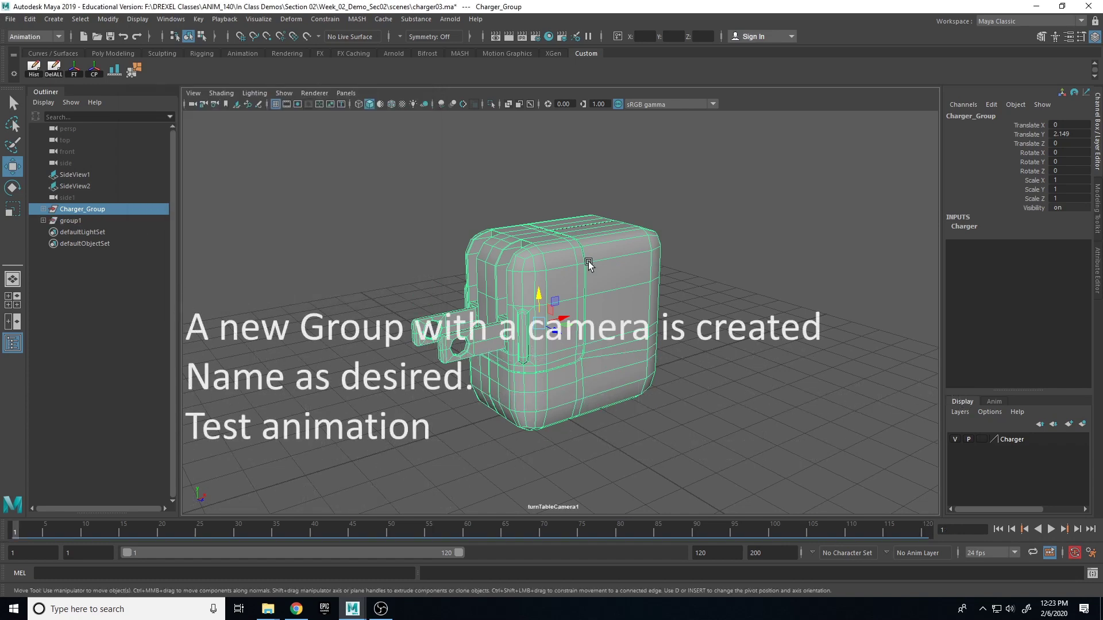
pyautogui.click(66, 221)
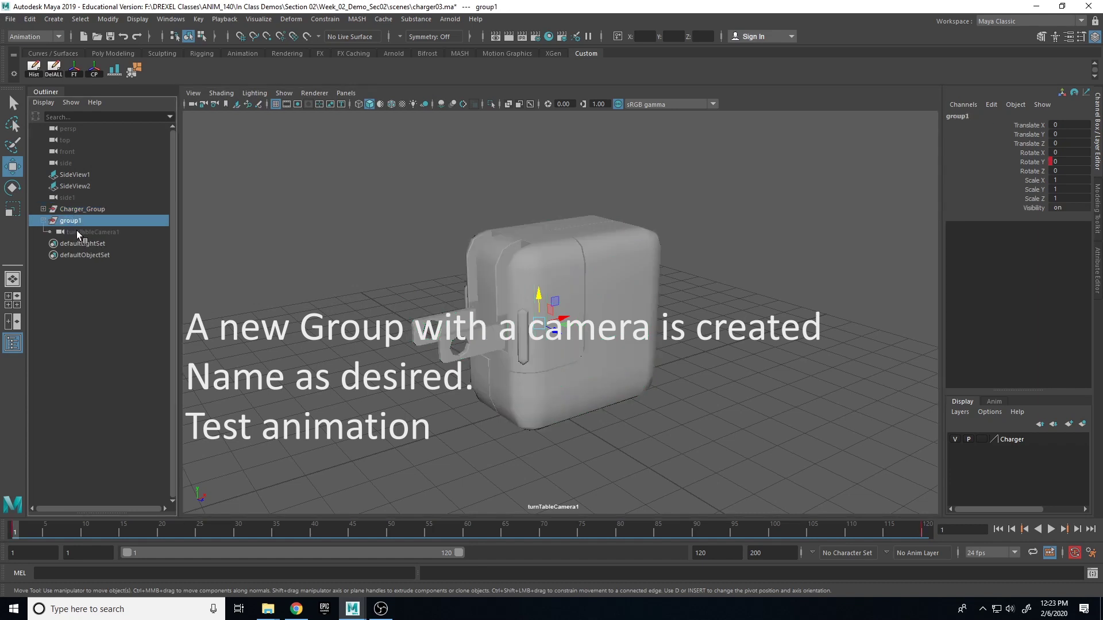
pyautogui.click(78, 231)
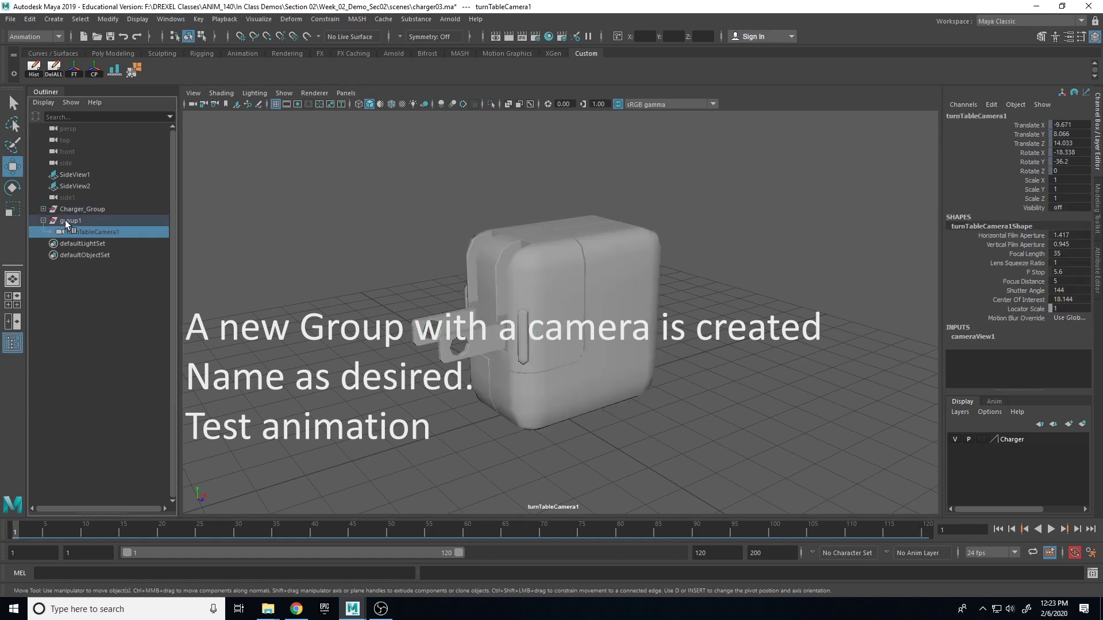
pyautogui.click(73, 221)
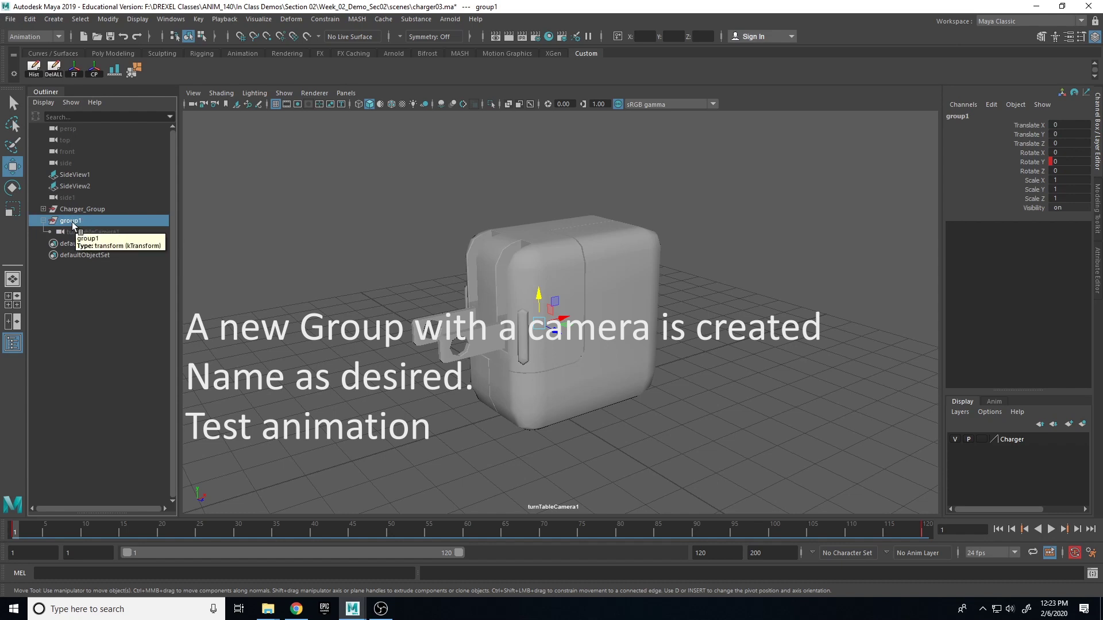
# Step: Rename group1 to Animated_Camera and scrub the timeline to check the orbit
pyautogui.doubleClick(71, 221)
pyautogui.write('Animated Camera')
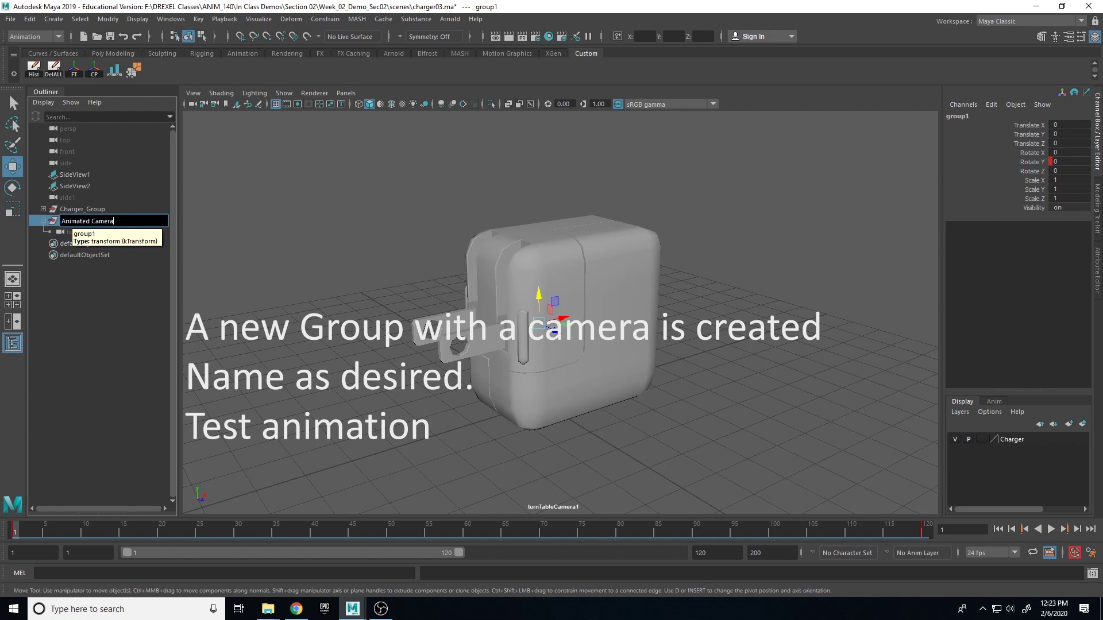
pyautogui.press('Return')
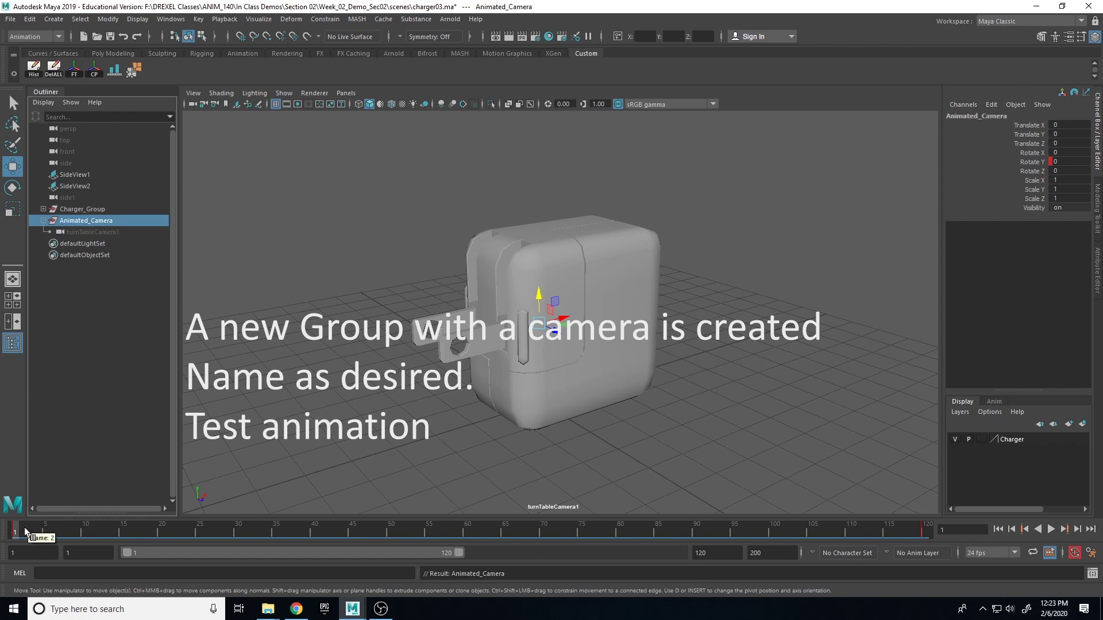
pyautogui.moveTo(25, 529)
pyautogui.mouseDown()
pyautogui.moveTo(536, 531)
pyautogui.moveTo(127, 514)
pyautogui.moveTo(15, 529)
pyautogui.mouseUp()
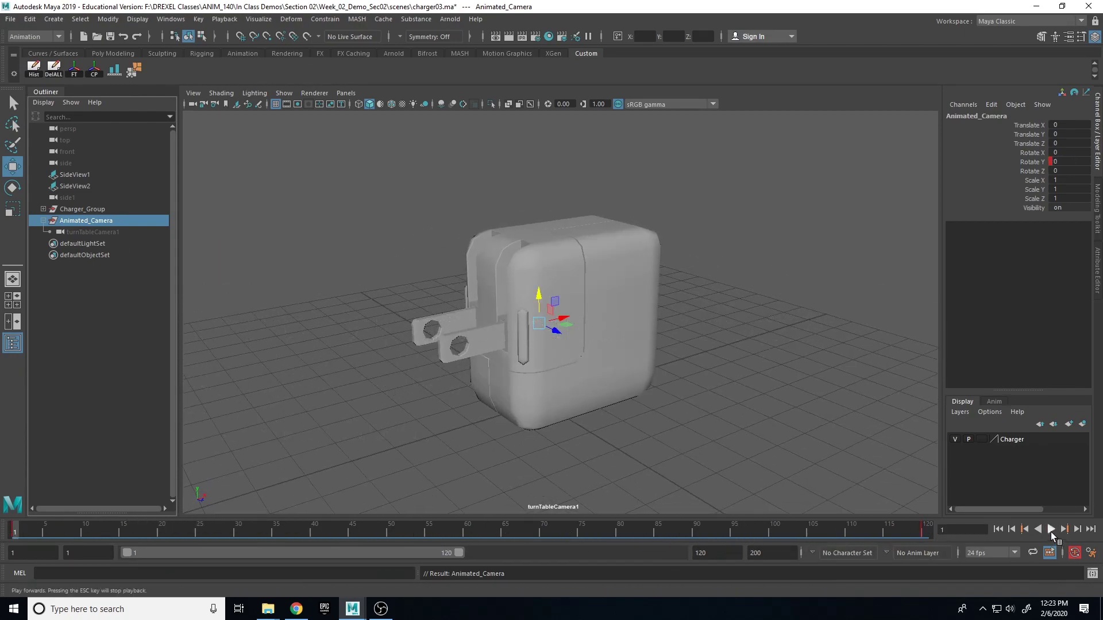
pyautogui.click(1051, 531)
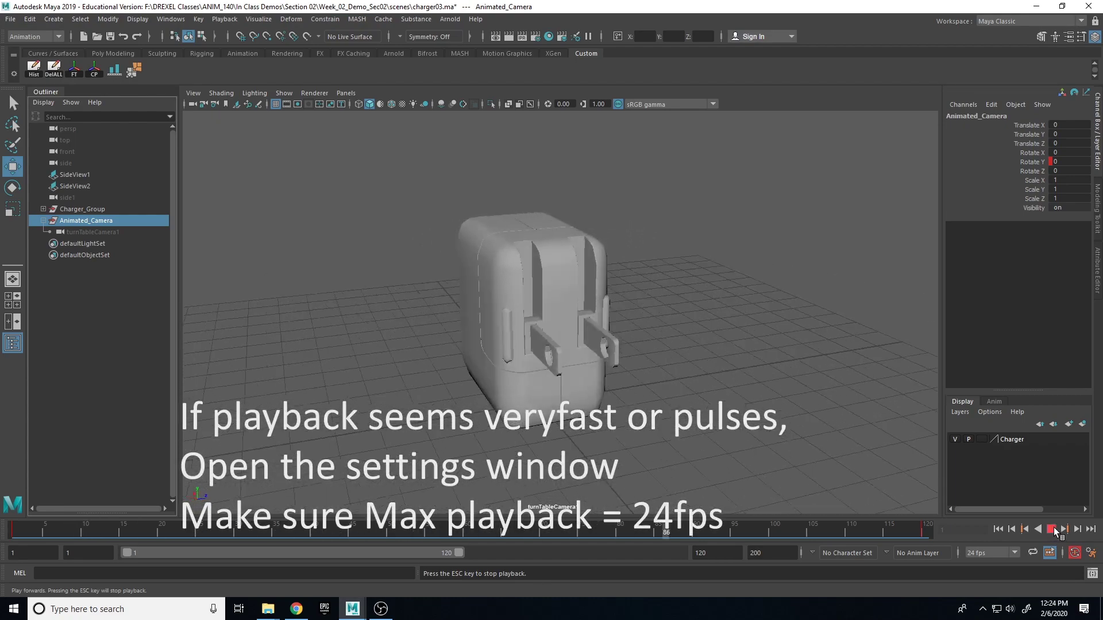
pyautogui.click(1051, 531)
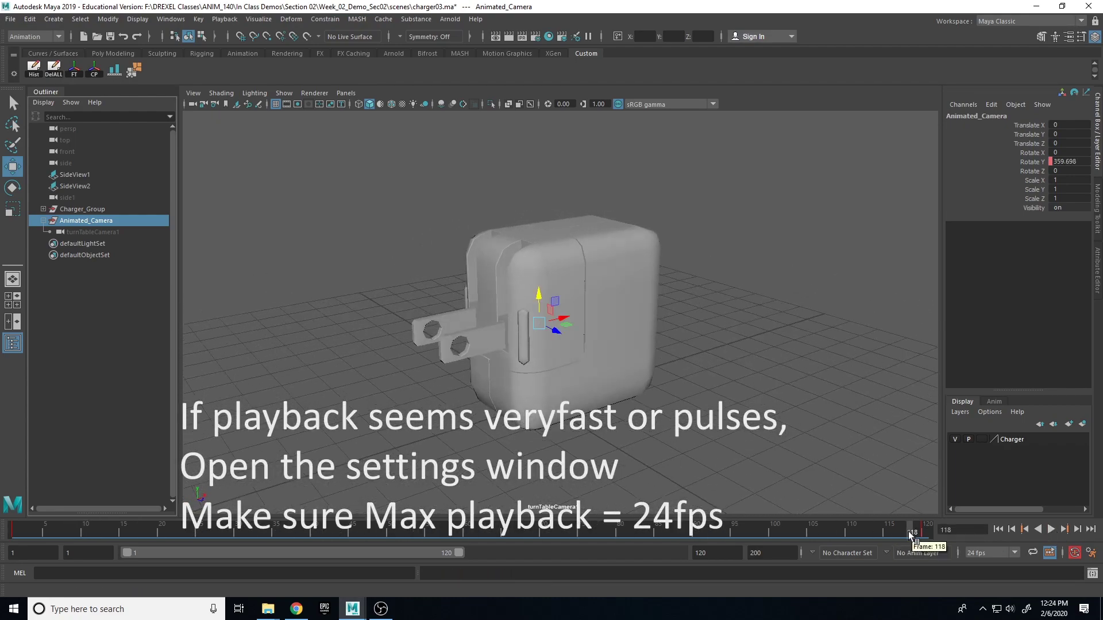
# Step: Save the animation preferences with Max Playback Speed set to 24 fps x 1
pyautogui.click(1091, 553)
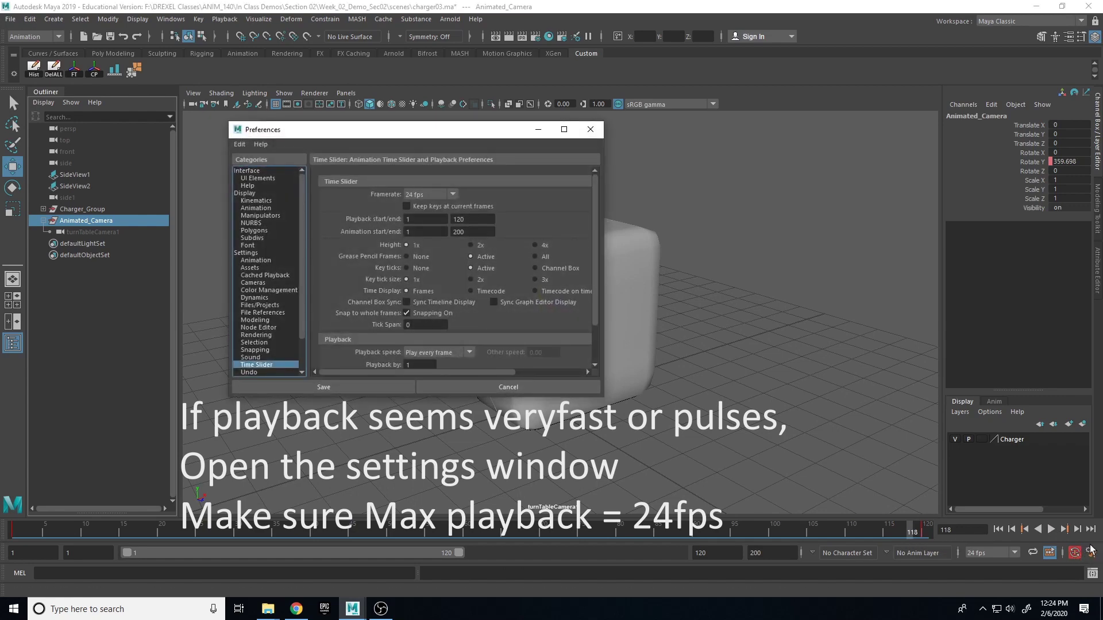
pyautogui.scroll(-3, 457, 329)
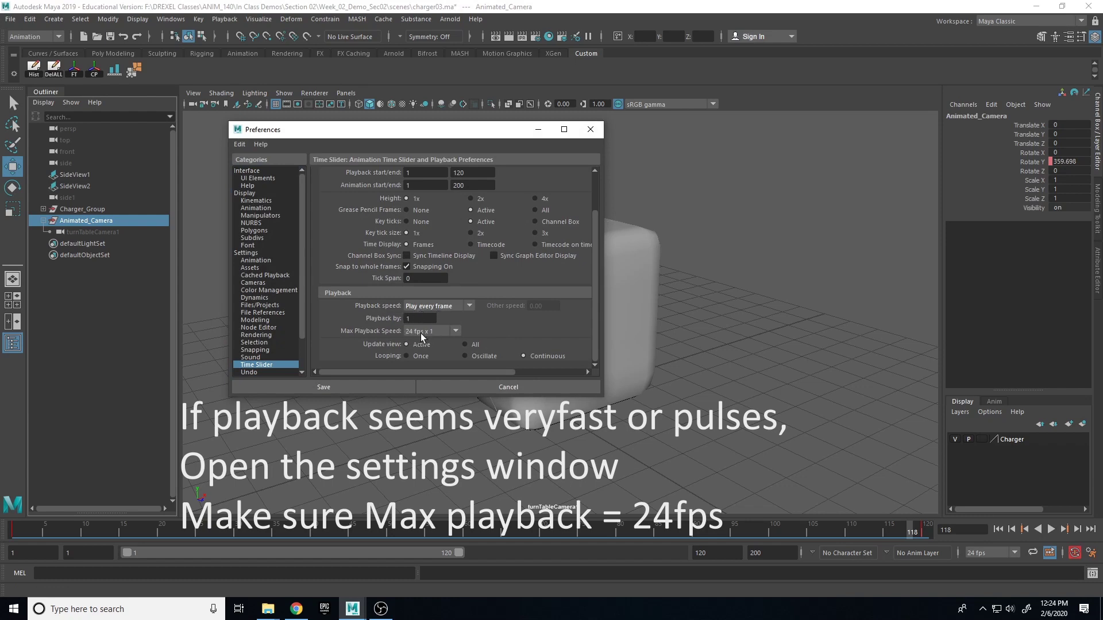
pyautogui.click(420, 332)
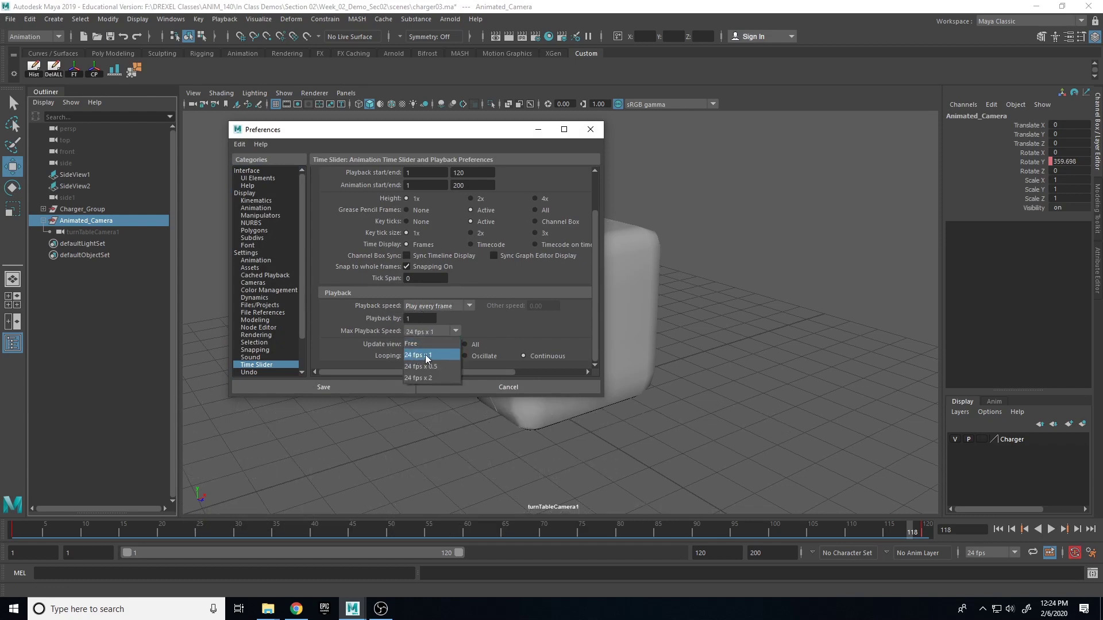
pyautogui.click(420, 356)
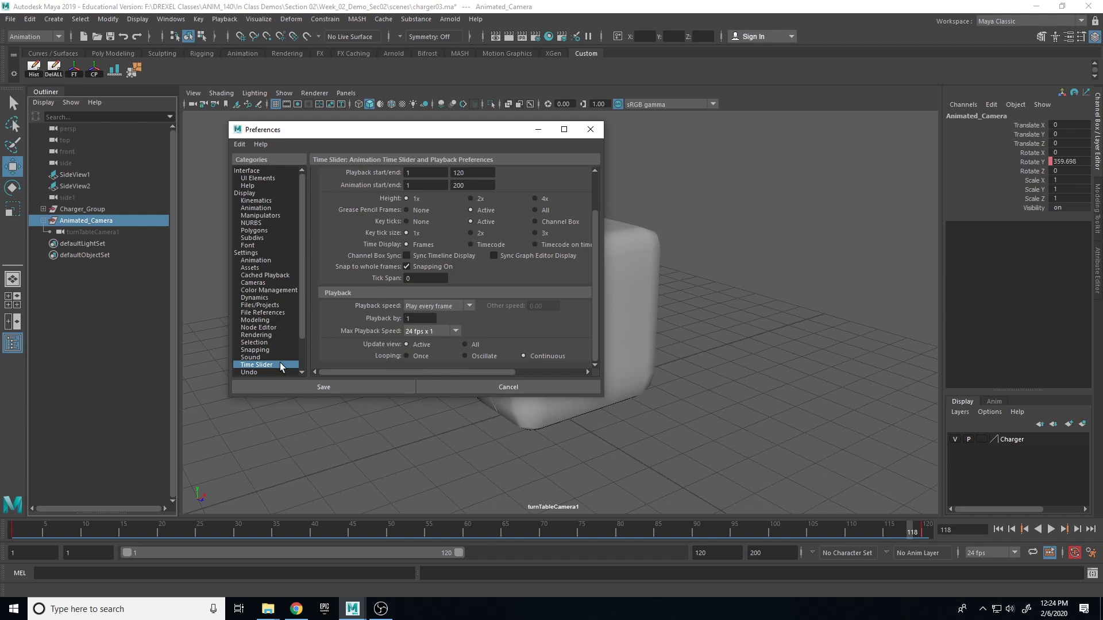
pyautogui.click(332, 386)
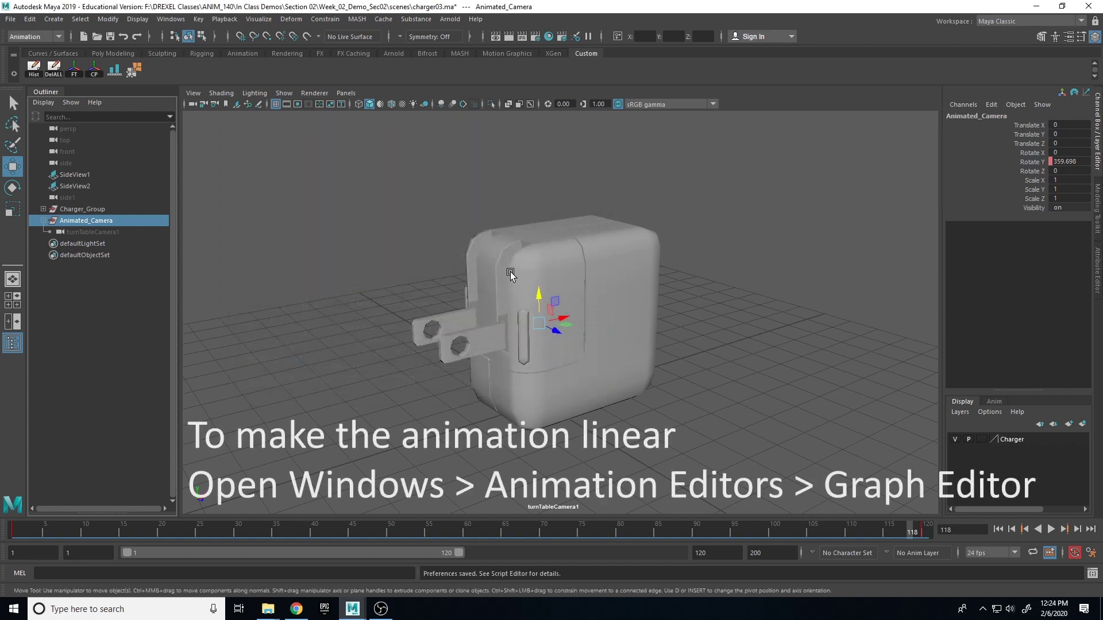
# Step: Make both Rotate Y keys linear in the Graph Editor, then play the turntable
pyautogui.click(175, 20)
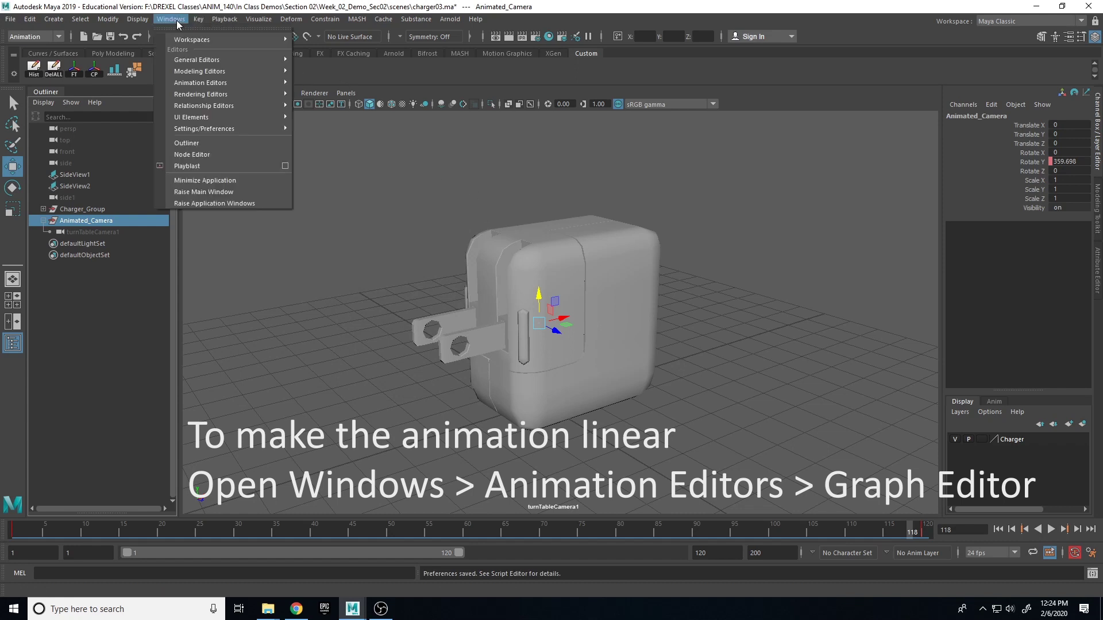
pyautogui.moveTo(201, 83)
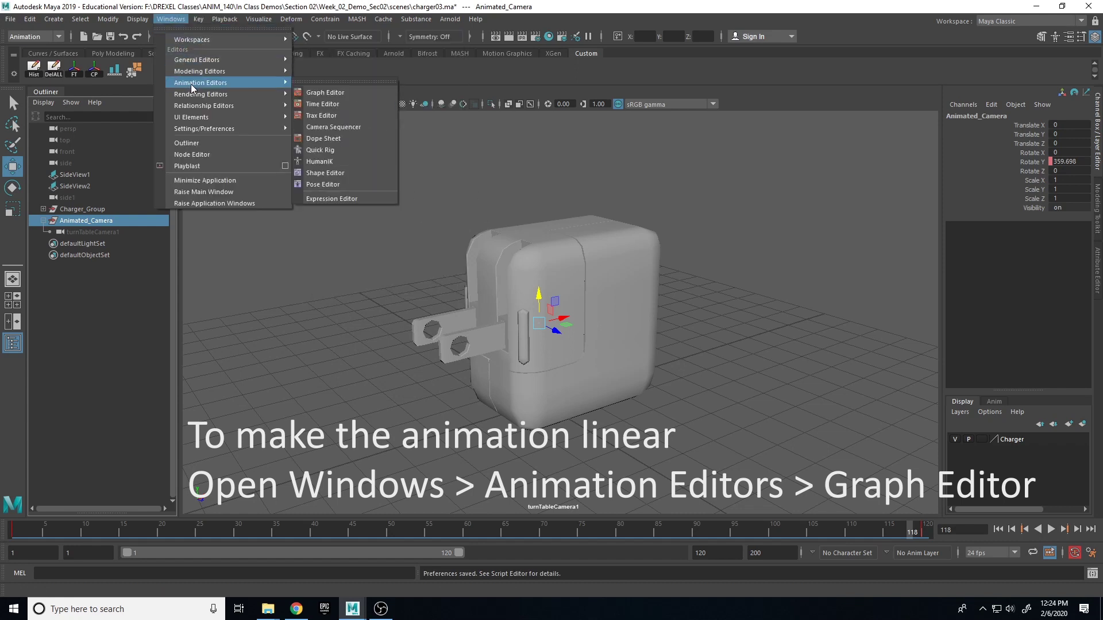
pyautogui.click(339, 96)
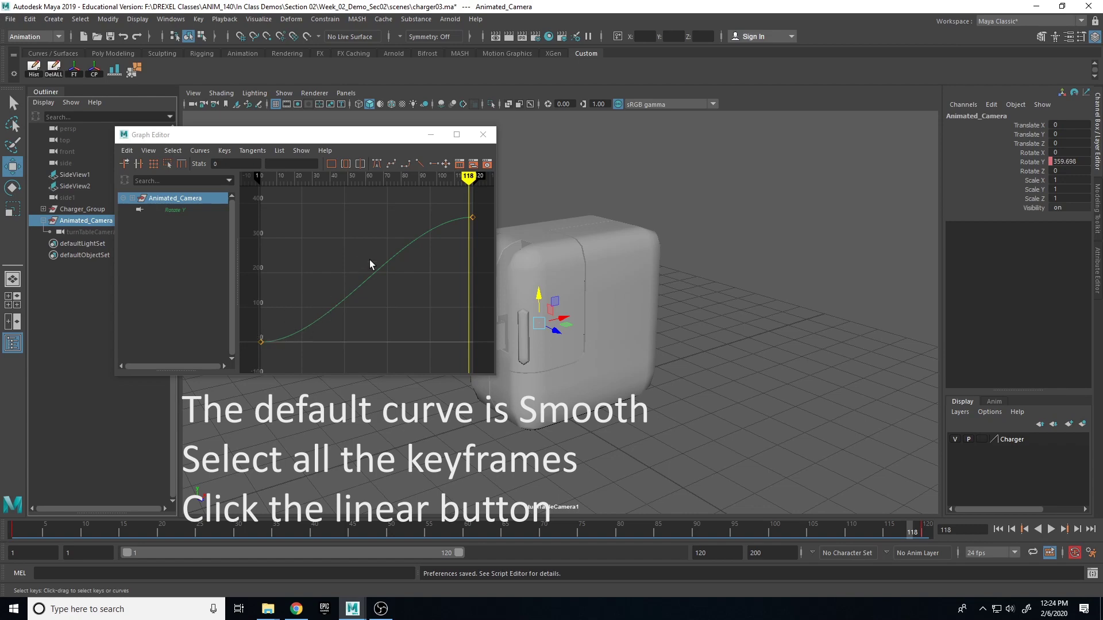
pyautogui.moveTo(477, 204); pyautogui.dragTo(268, 356)
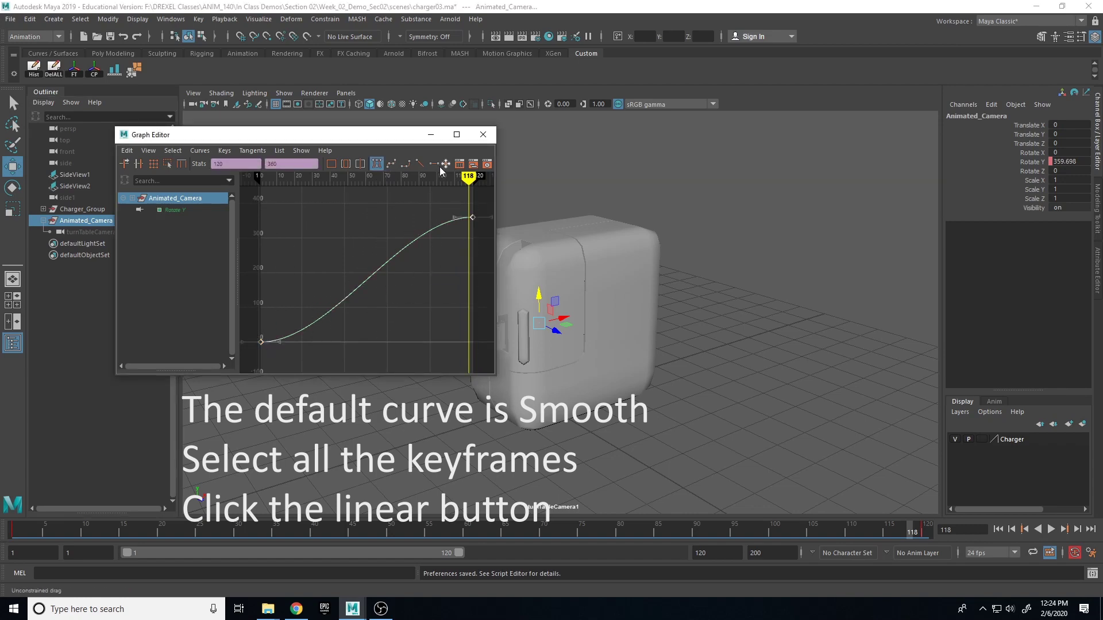
pyautogui.click(420, 165)
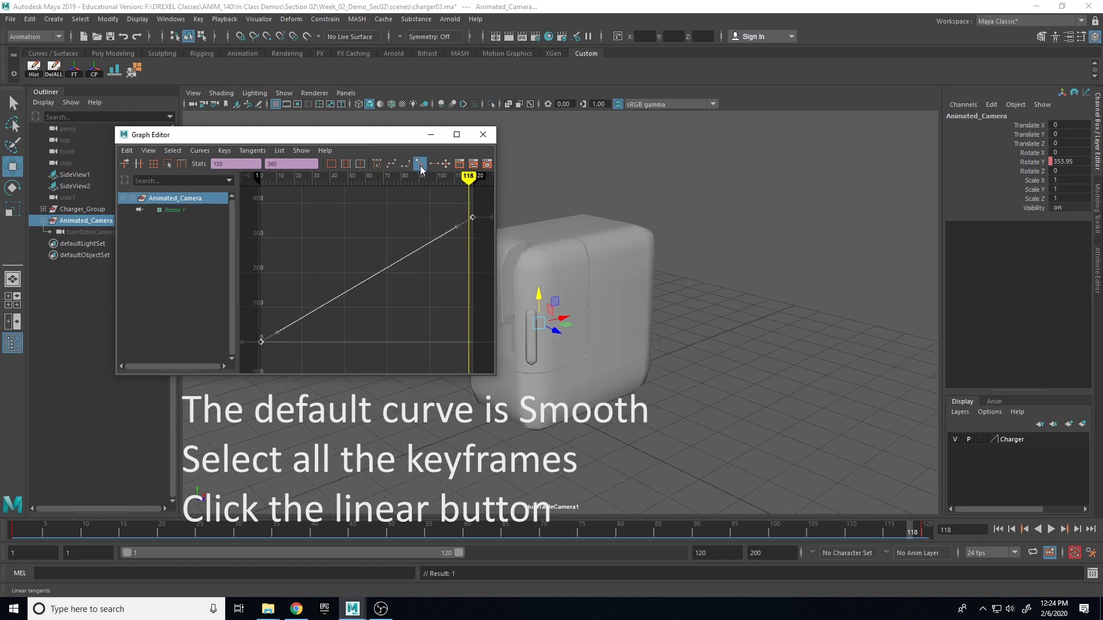
pyautogui.click(483, 135)
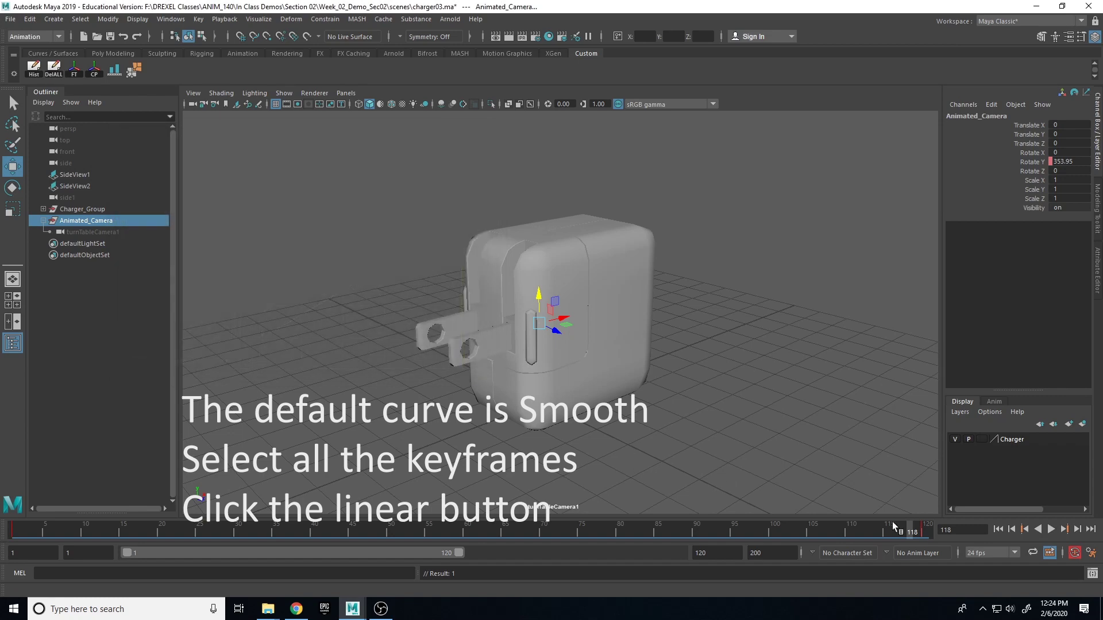
pyautogui.click(1051, 529)
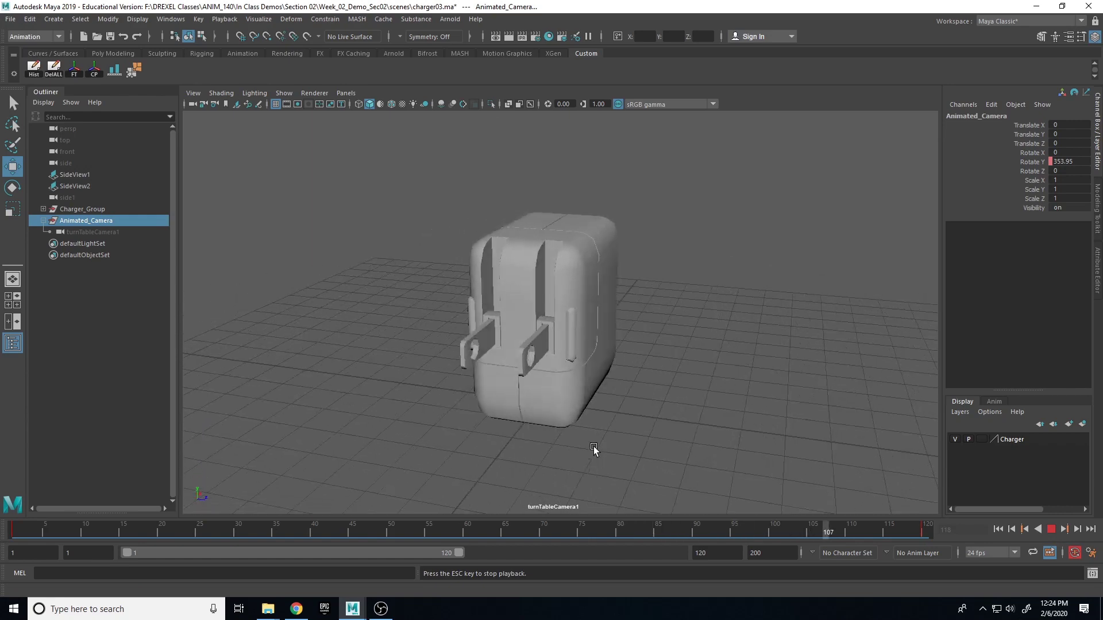
# Step: Stop playback at frame 61 and switch to the Animation menu set's Playback menu
pyautogui.click(1051, 527)
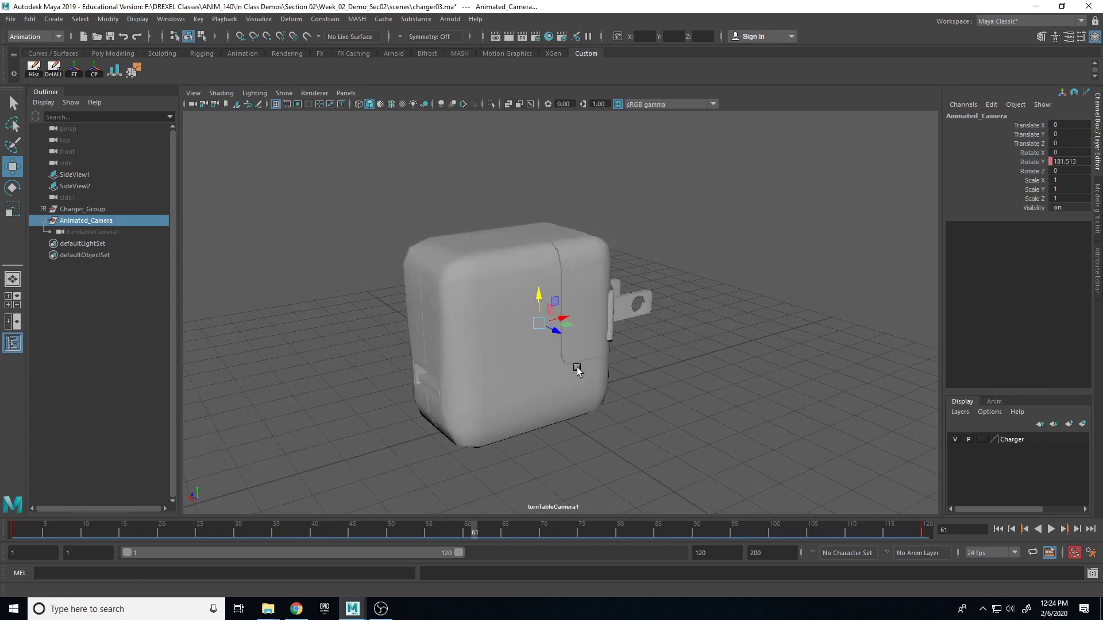
pyautogui.click(14, 40)
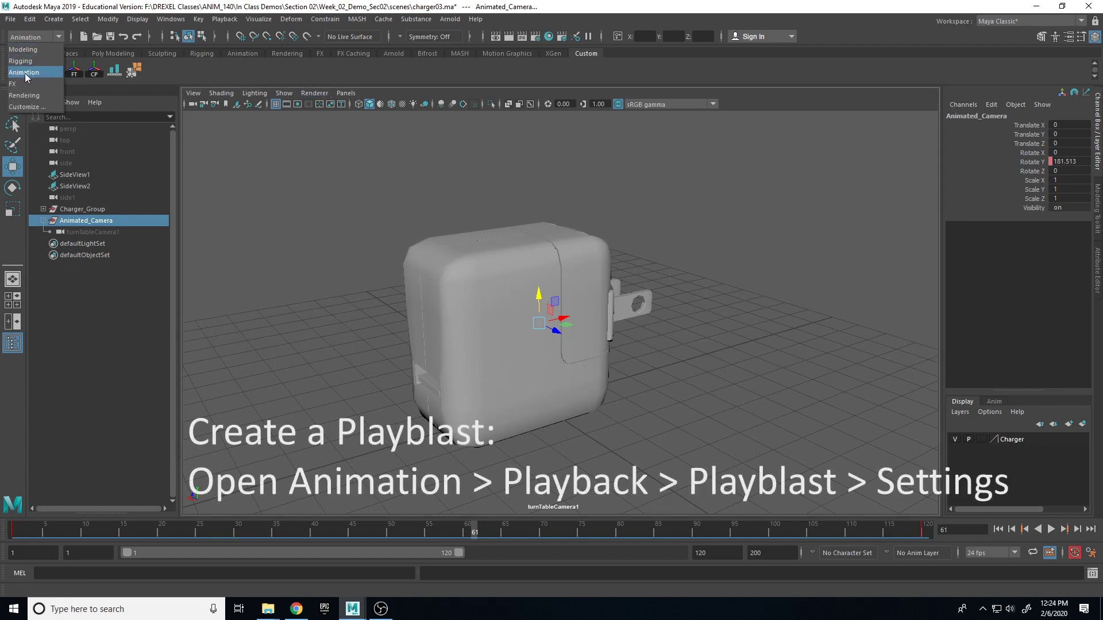
pyautogui.click(225, 18)
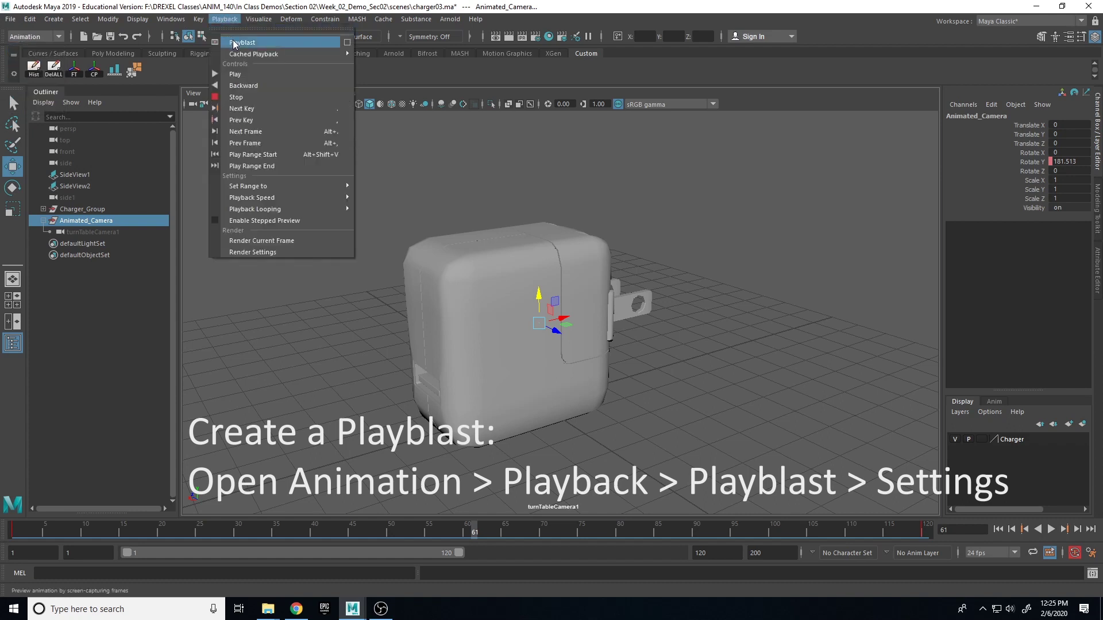
# Step: Set the playblast to scale 1.00, saving to Charger_Solid in the movies folder
pyautogui.click(348, 46)
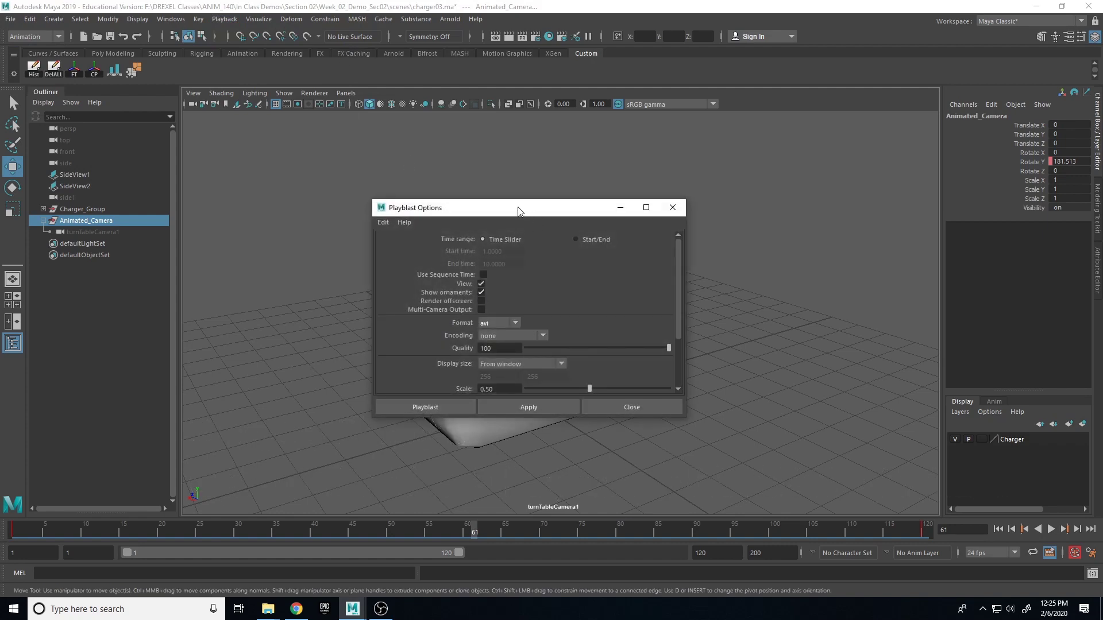
pyautogui.moveTo(517, 209)
pyautogui.mouseDown()
pyautogui.moveTo(258, 156)
pyautogui.moveTo(252, 128)
pyautogui.mouseUp()
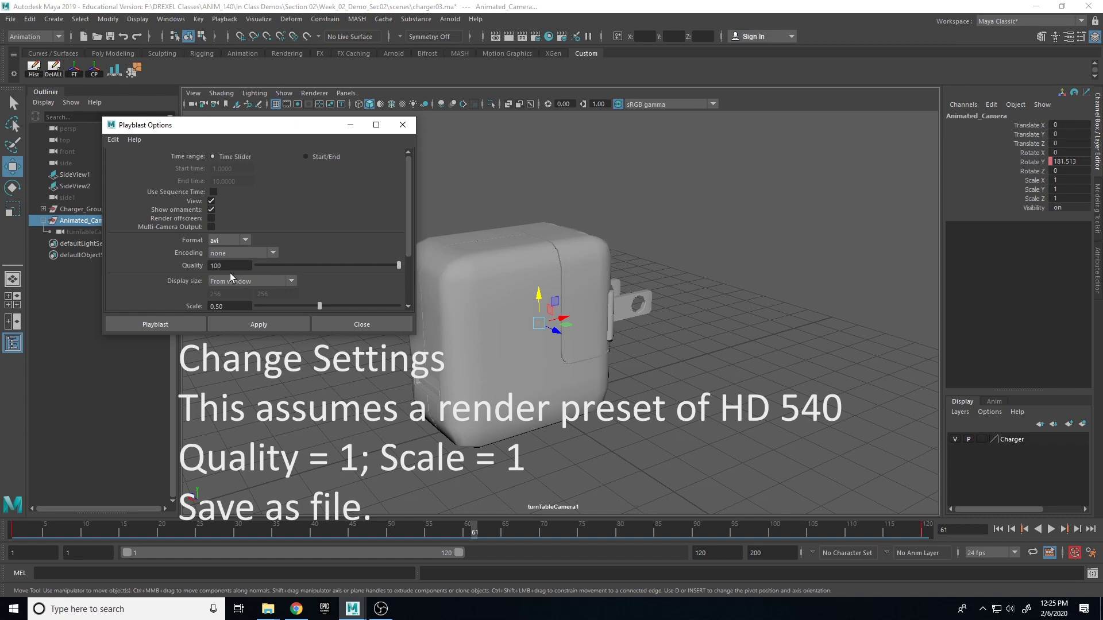
pyautogui.moveTo(229, 265); pyautogui.dragTo(191, 265)
pyautogui.scroll(-3, 279, 270)
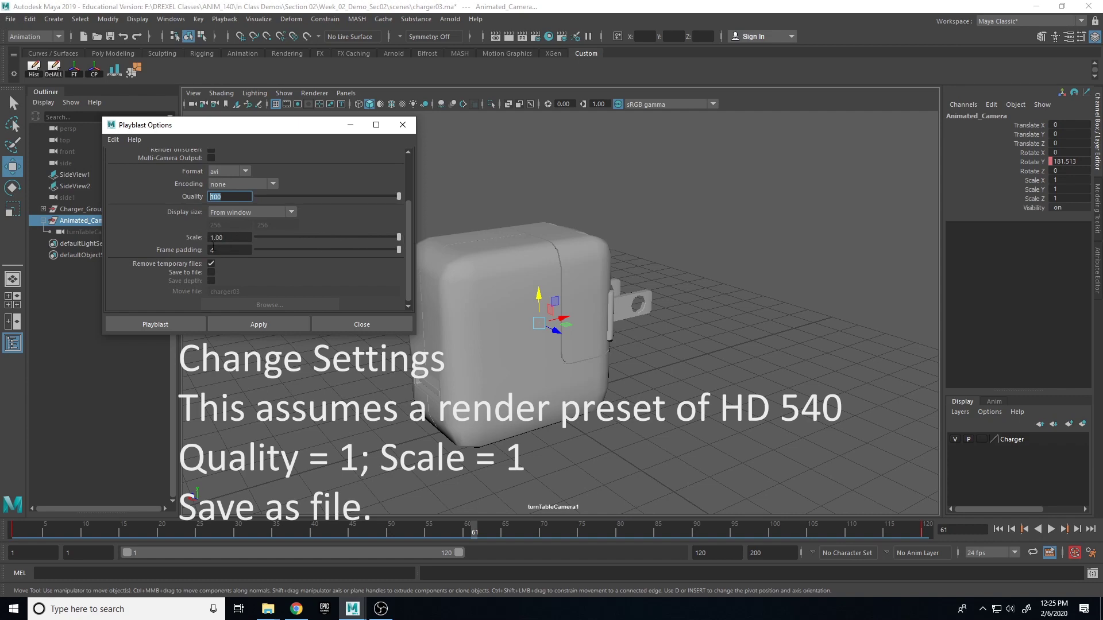
pyautogui.click(210, 272)
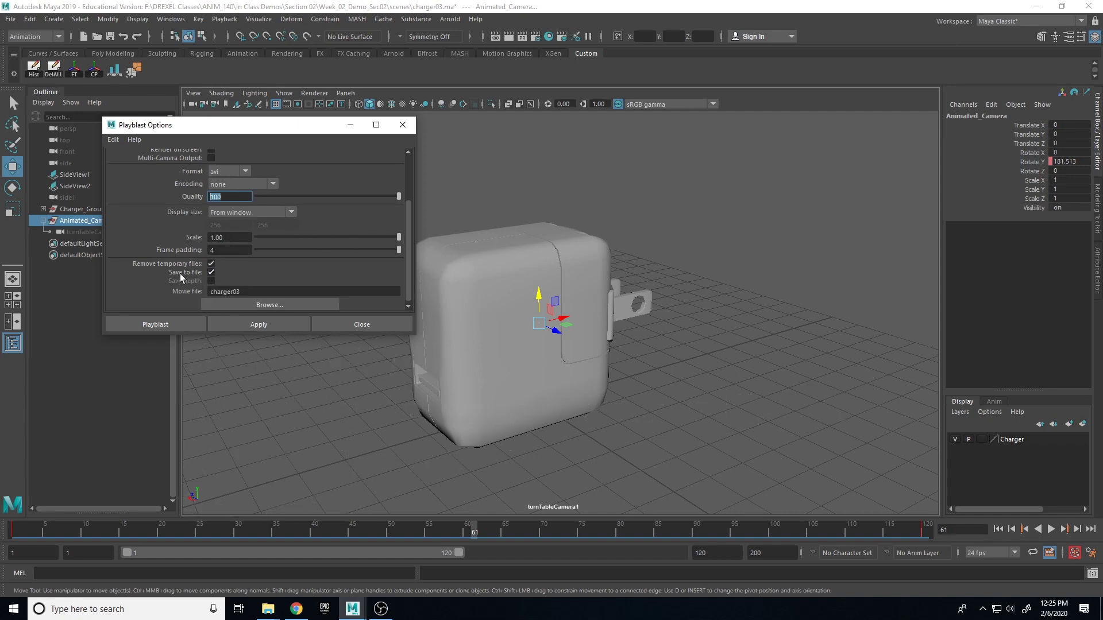
pyautogui.click(262, 305)
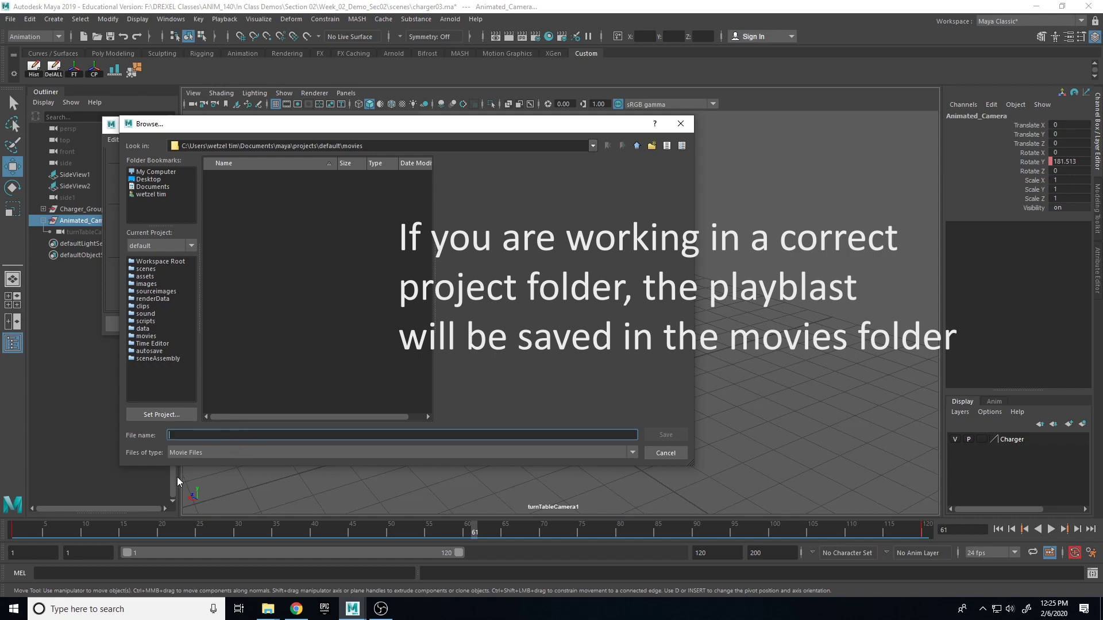
pyautogui.write('Charger')
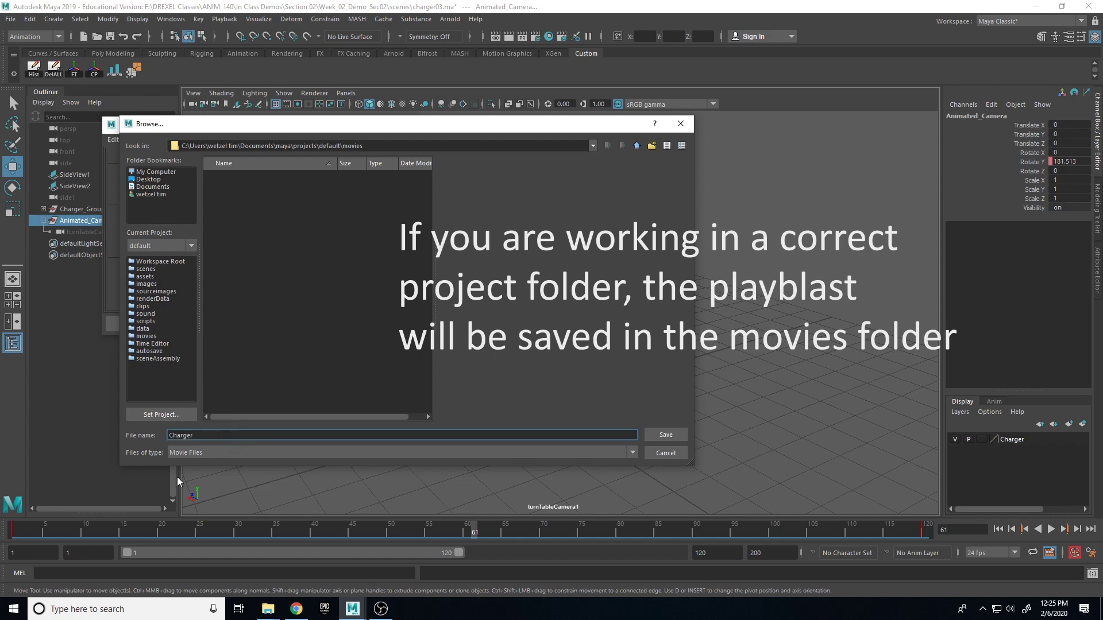
pyautogui.write('_Solid')
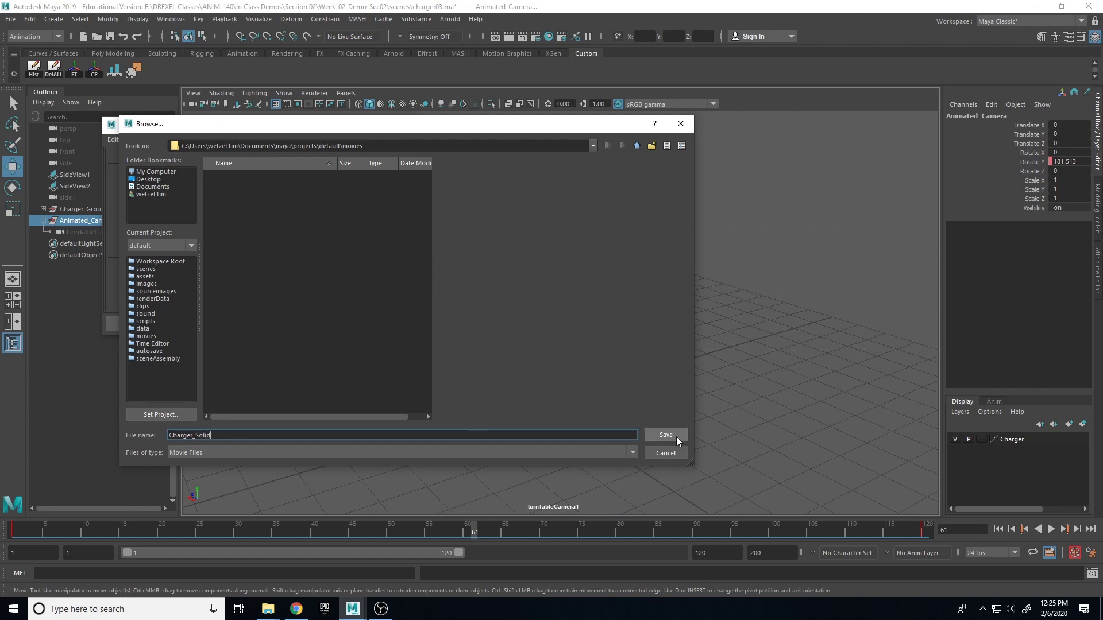
pyautogui.press('Return')
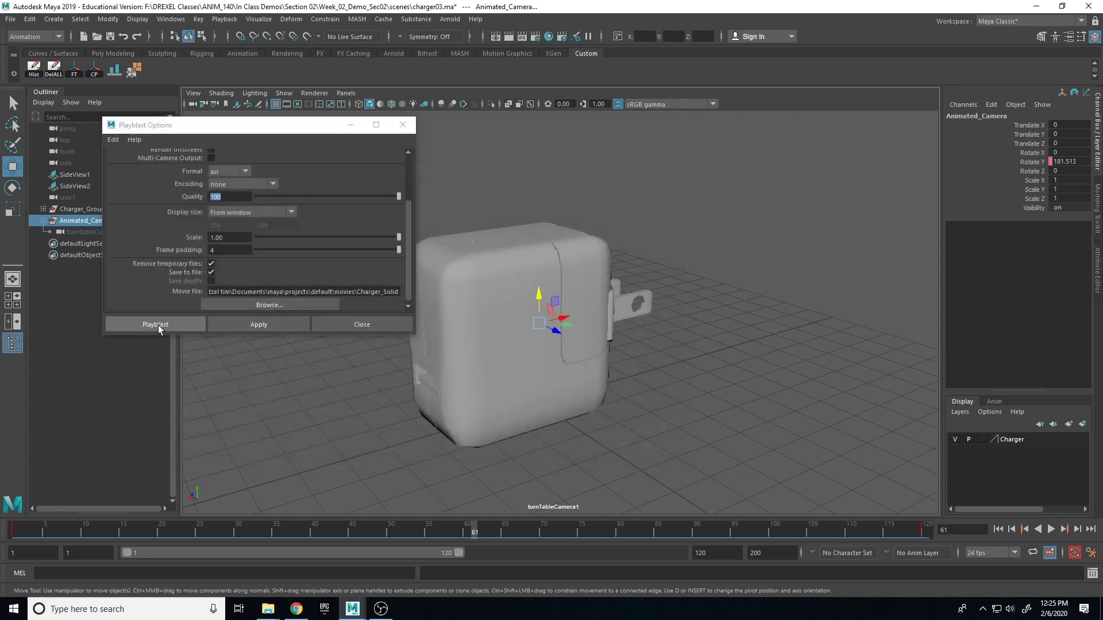
# Step: Render the Charger_Solid playblast, watch it in Movies & TV, and close the player
pyautogui.click(155, 324)
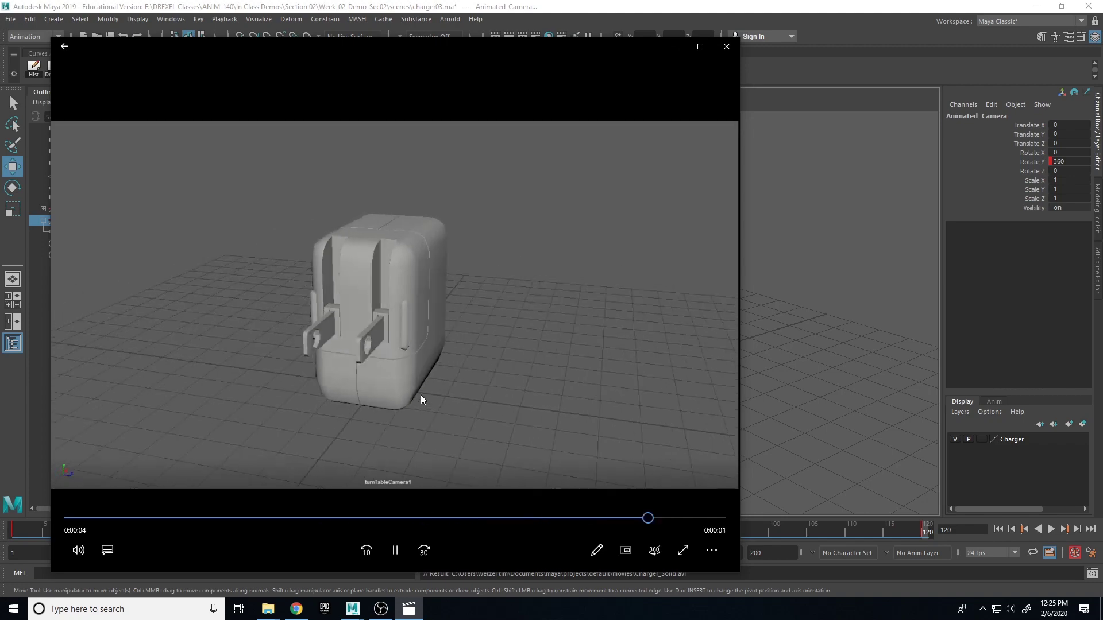
pyautogui.click(727, 46)
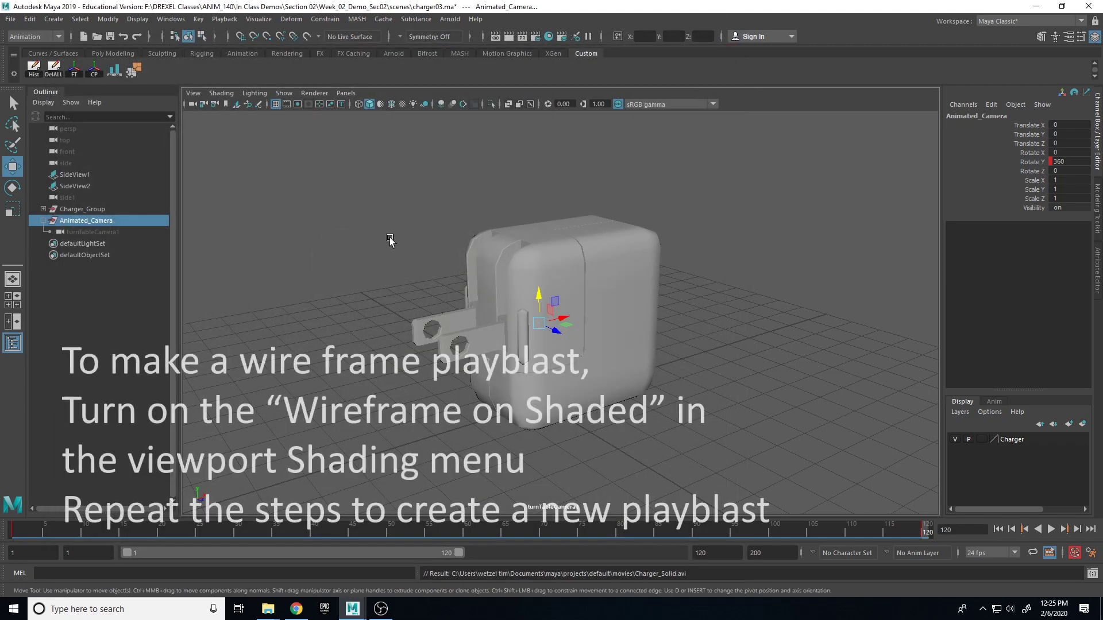
# Step: Switch the viewport to wireframe on shaded and bring up the Playblast options
pyautogui.click(220, 94)
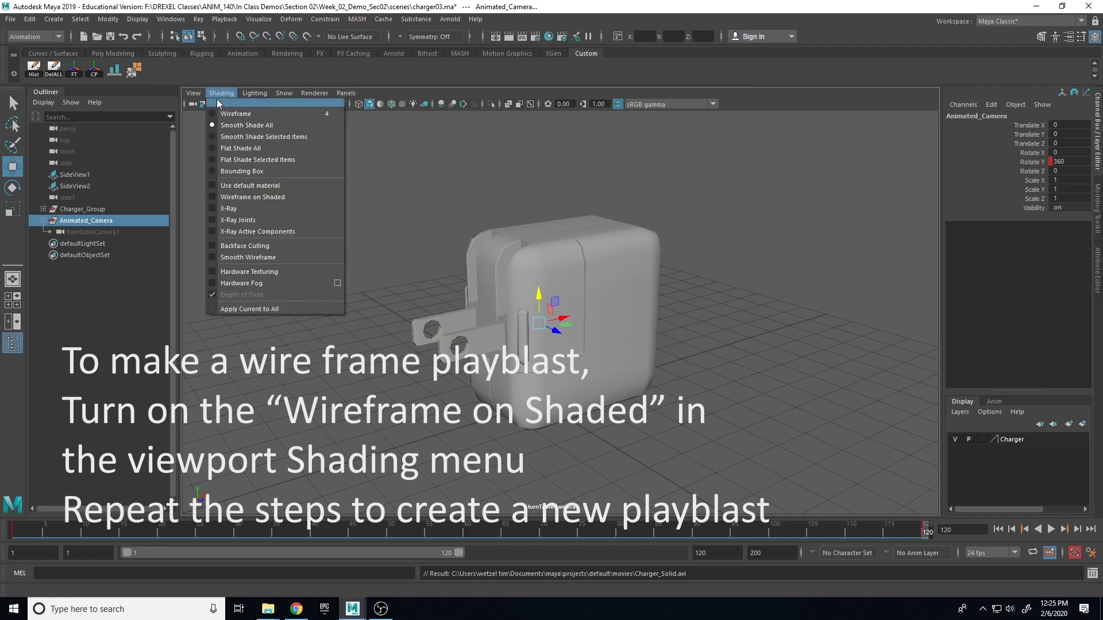
pyautogui.click(233, 198)
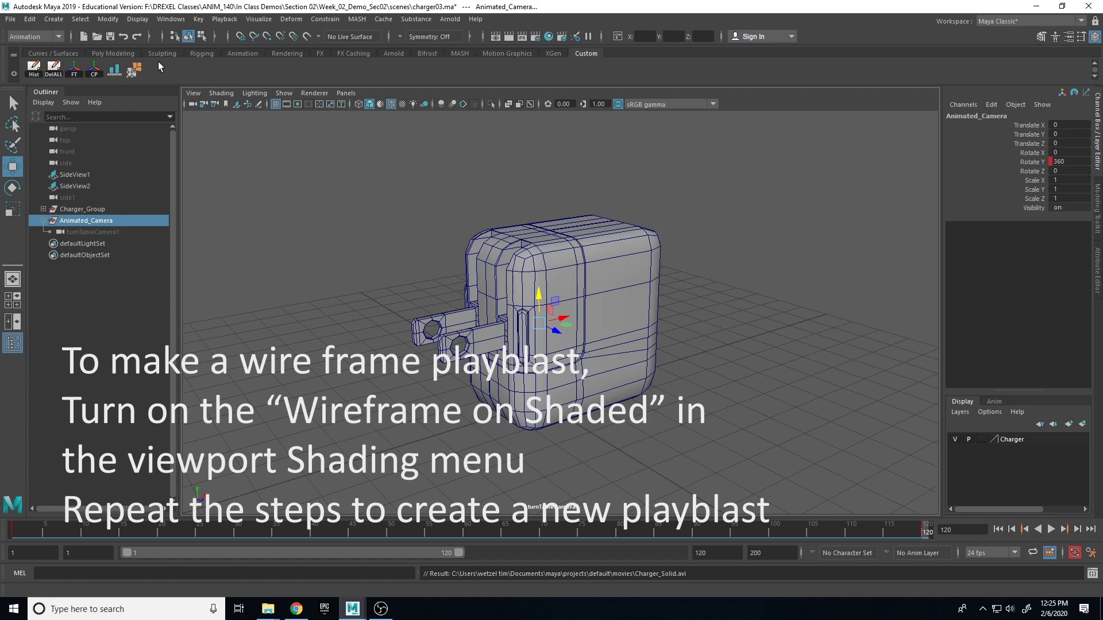
pyautogui.click(224, 19)
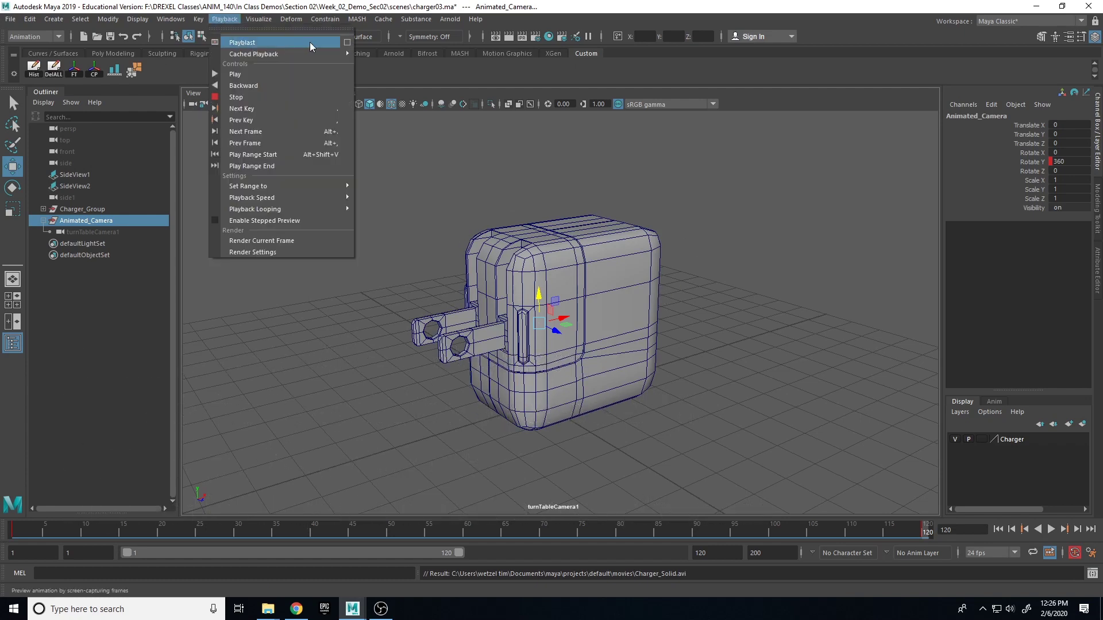
pyautogui.click(347, 42)
pyautogui.scroll(-3, 555, 310)
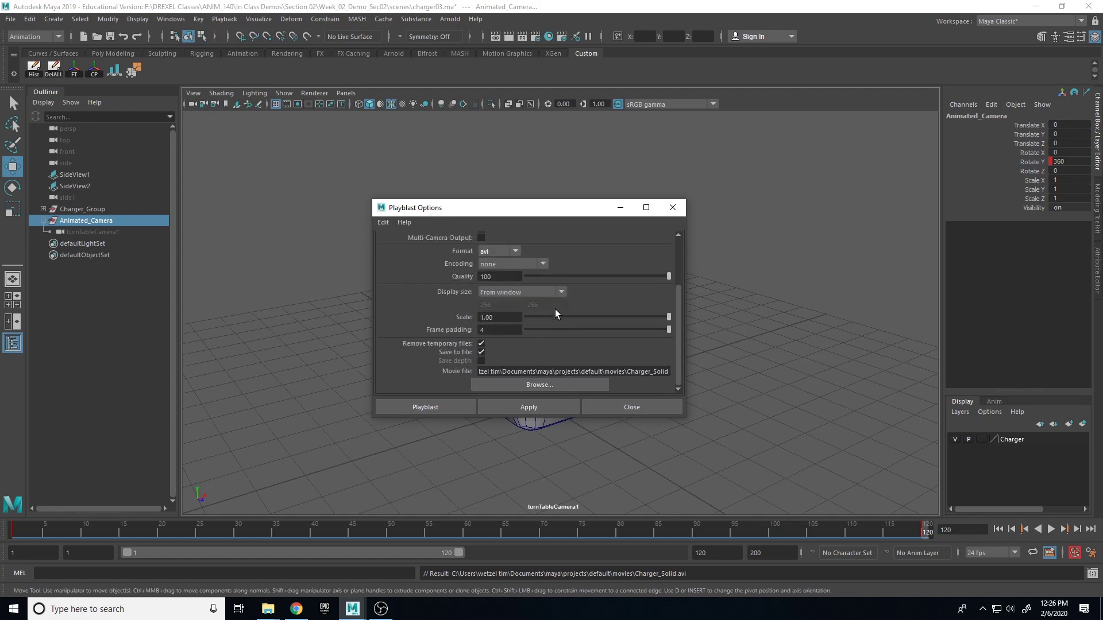
pyautogui.moveTo(509, 207); pyautogui.dragTo(199, 121)
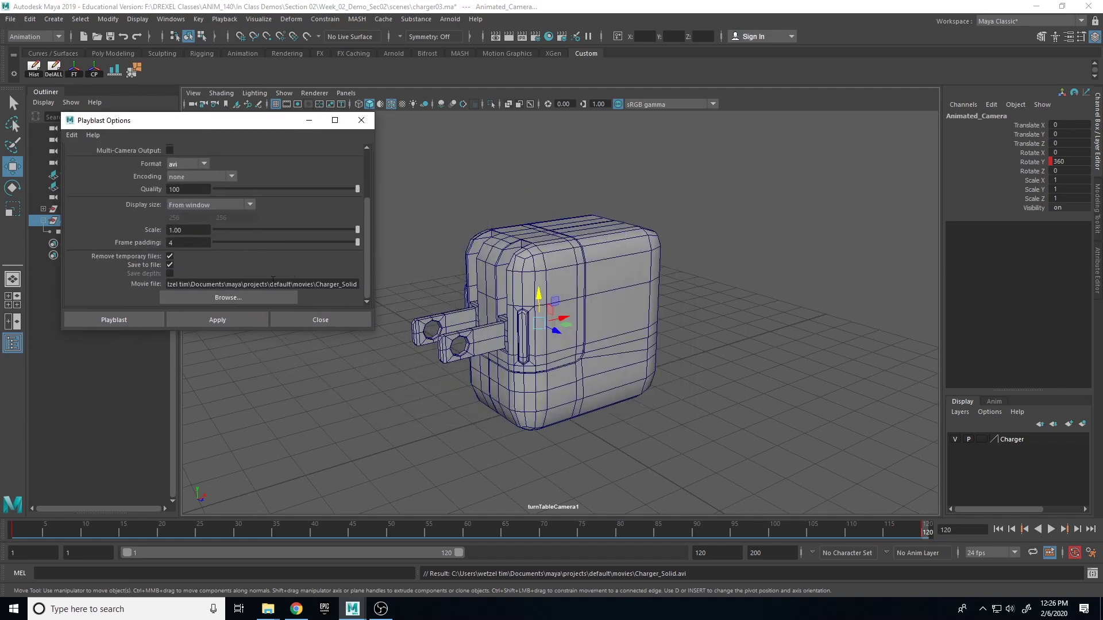
# Step: Change the playblast output file name from Charger_Solid to Charger_Wire
pyautogui.click(222, 295)
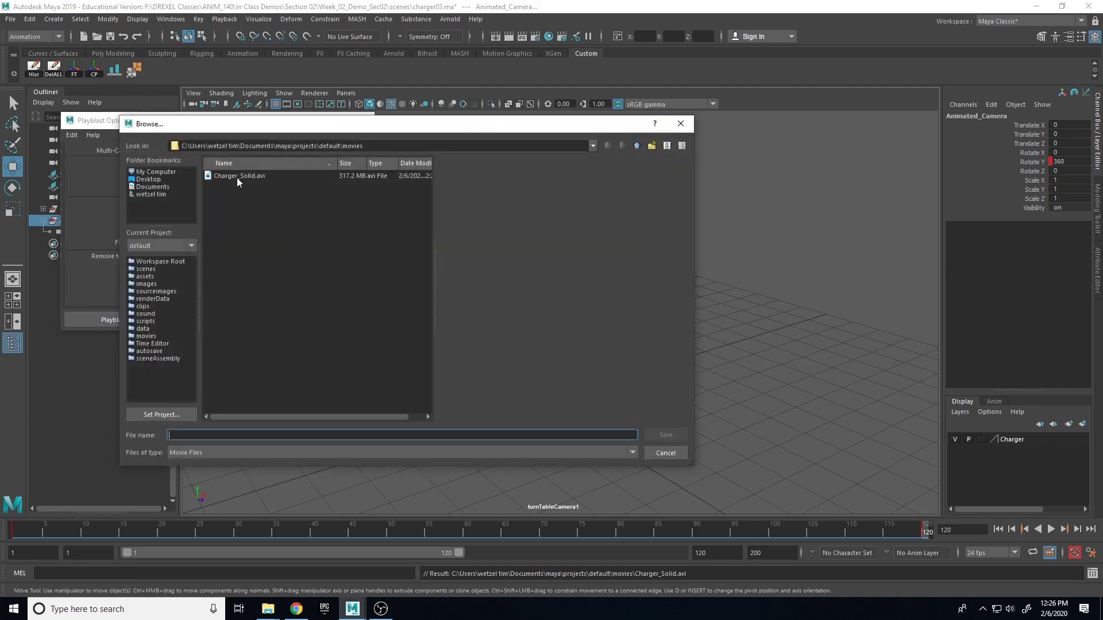
pyautogui.click(221, 177)
pyautogui.click(208, 436)
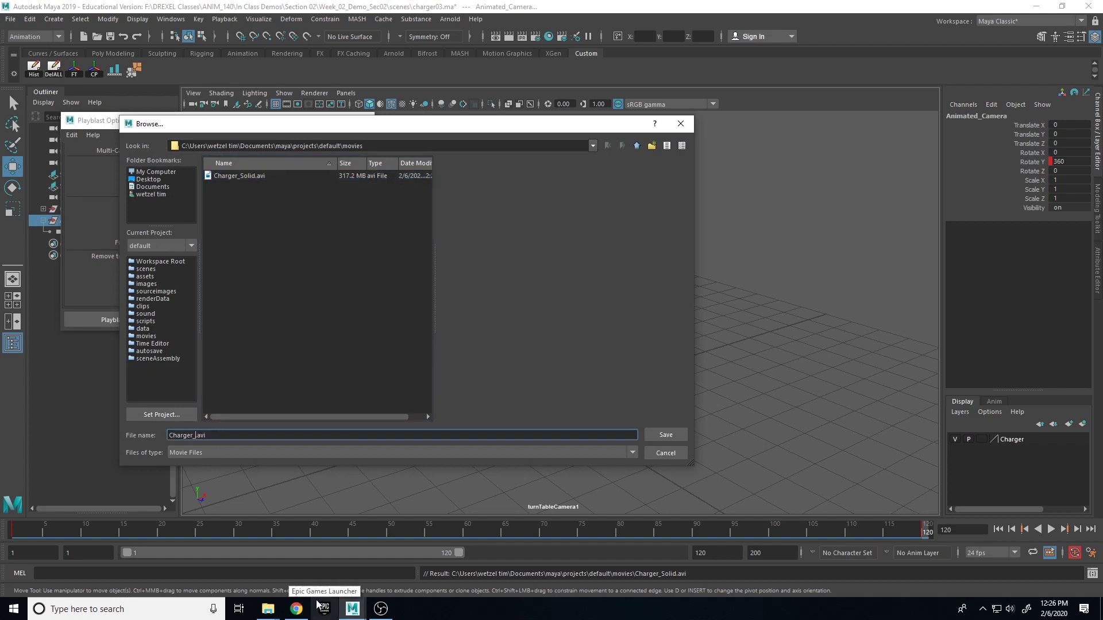
pyautogui.press('BackSpace')
pyautogui.press('BackSpace')
pyautogui.press('BackSpace')
pyautogui.write('W')
pyautogui.click(665, 435)
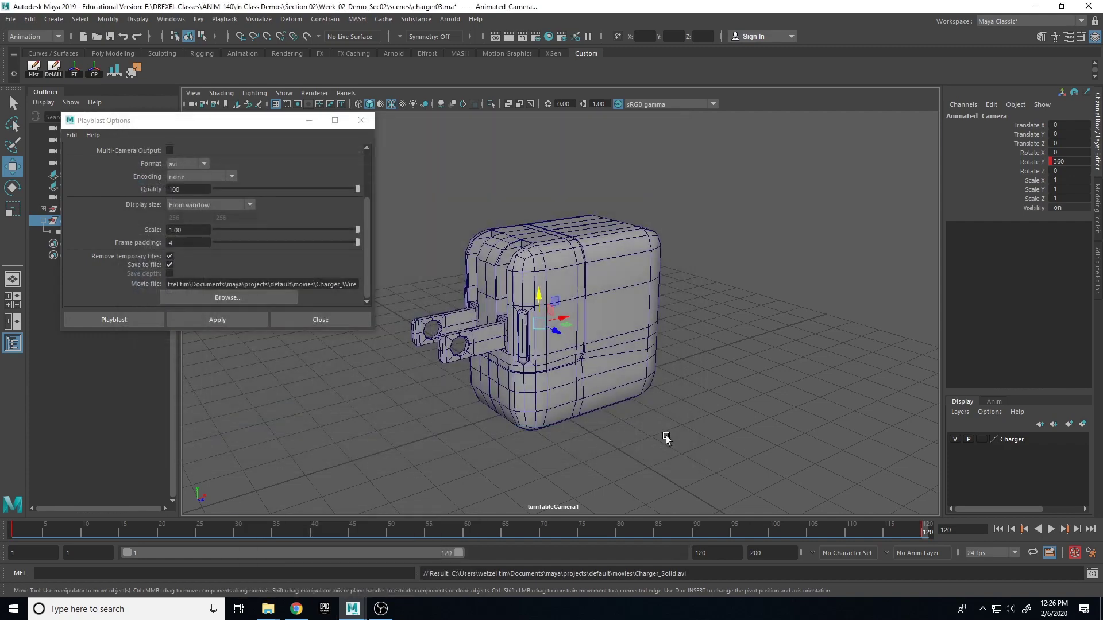
# Step: Record the wireframe-on-shaded turntable playblast to Charger_Wire.avi and play it back
pyautogui.click(98, 320)
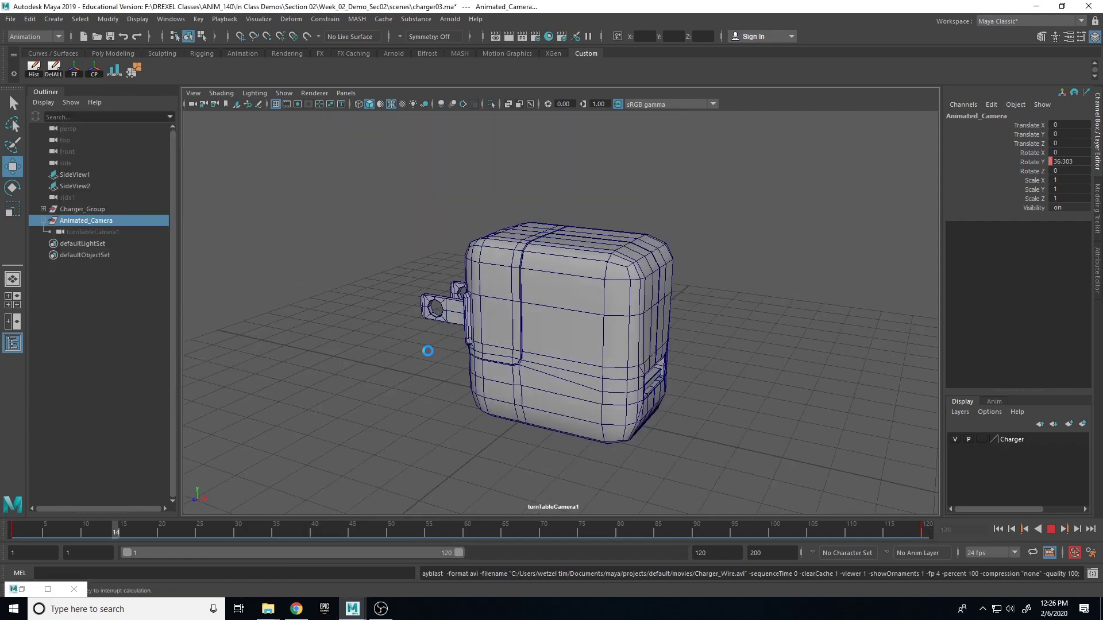